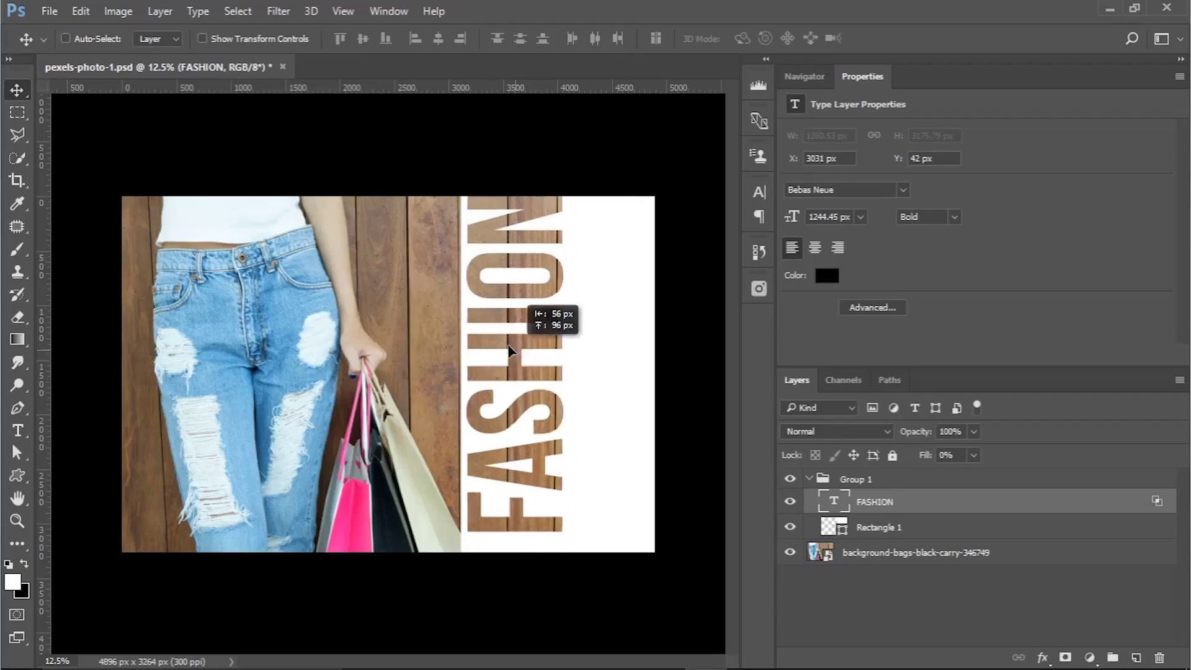
# - Move the FASHION cutout text on the white panel and change its wording to SHOP
pyautogui.moveTo(519, 345); pyautogui.dragTo(513, 352)
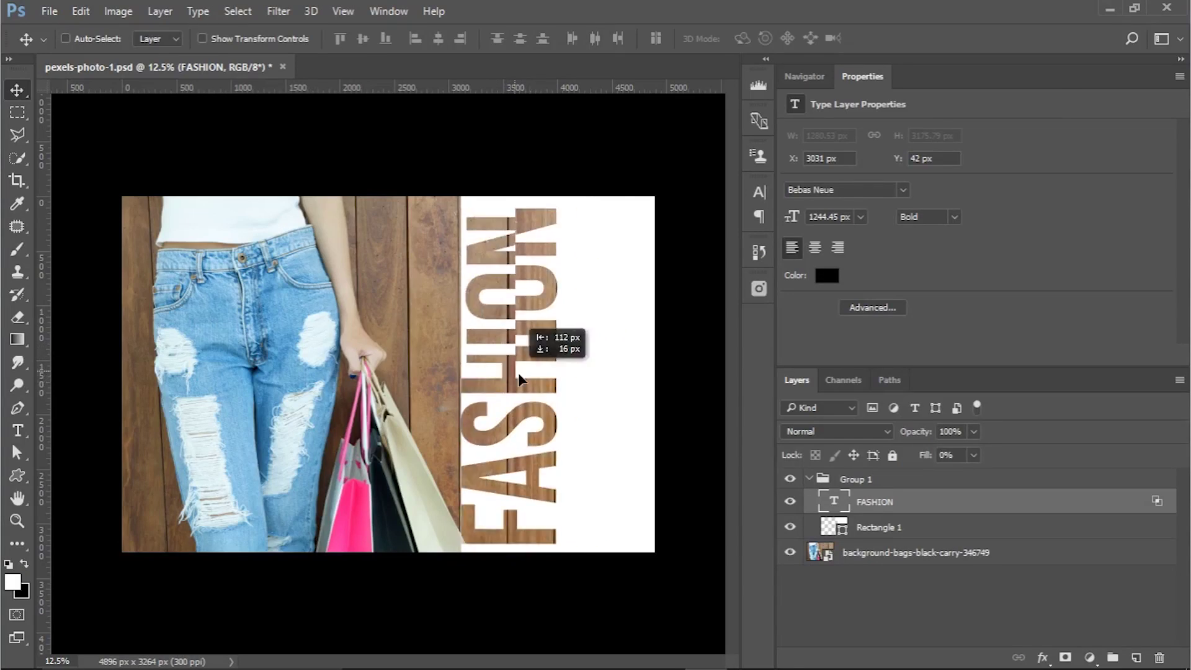
pyautogui.doubleClick(513, 352)
pyautogui.write('SHOP')
pyautogui.click(18, 93)
# - Enlarge the SHOP text on the white panel with Free Transform
pyautogui.hotkey('ctrl', 't')
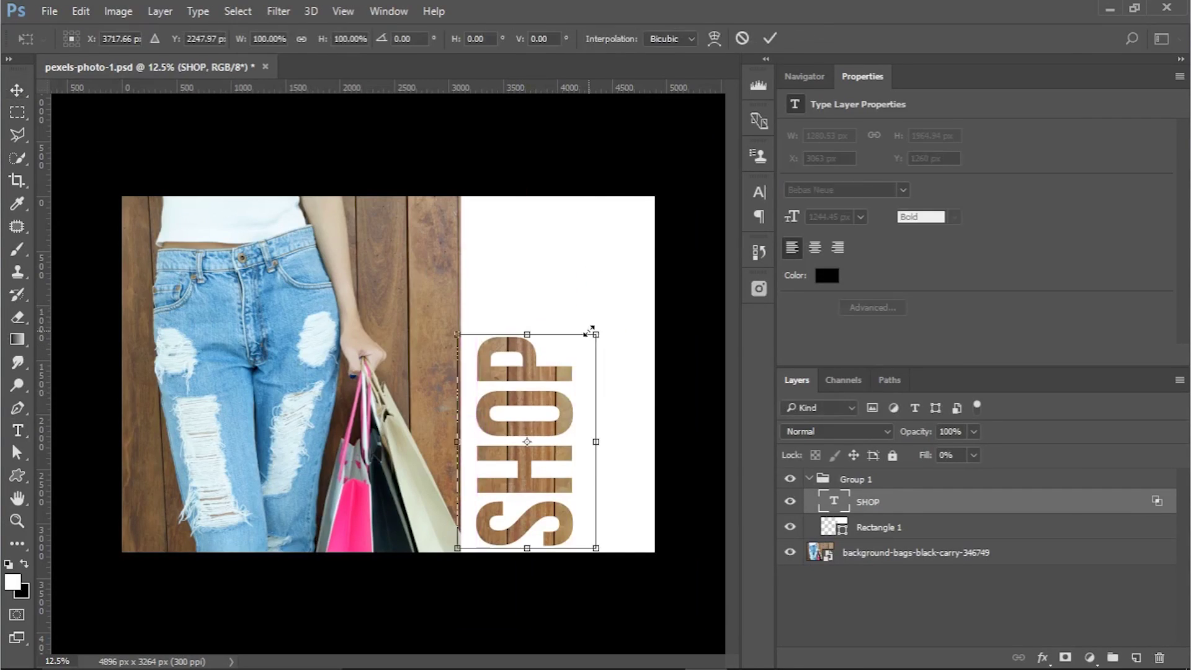
pyautogui.moveTo(585, 332); pyautogui.dragTo(630, 248)
pyautogui.press('Return')
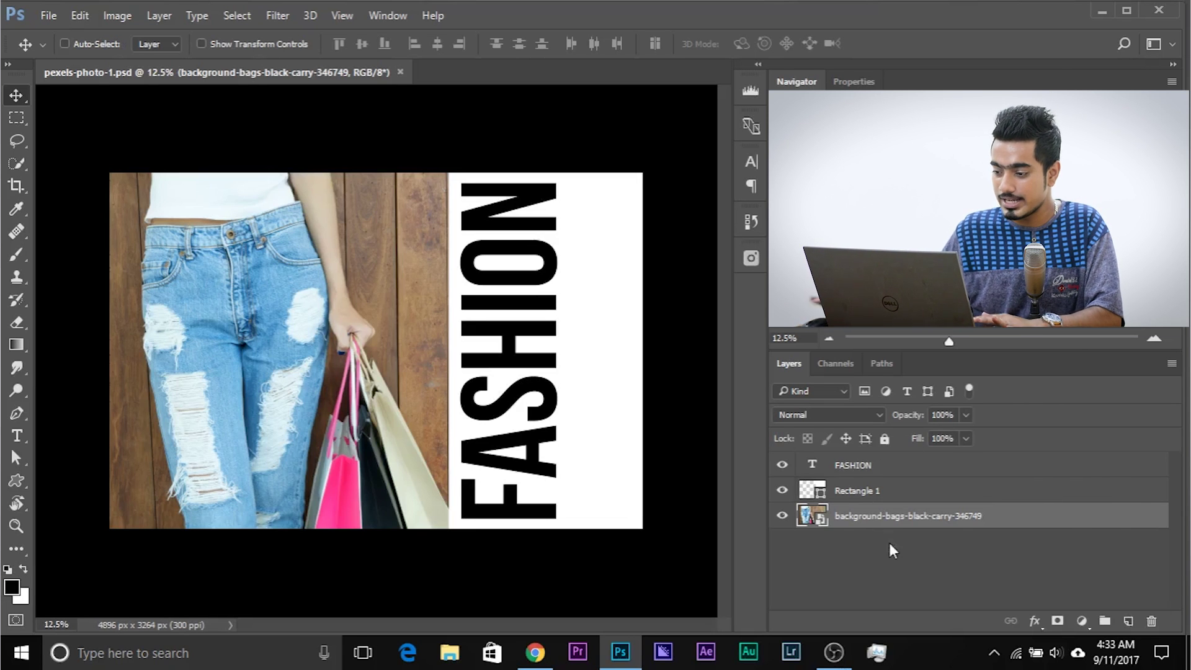
# - Hide the FASHION, Rectangle 1 and photo layers in turn, and show the photo and rectangle again
pyautogui.click(782, 469)
pyautogui.click(782, 490)
pyautogui.click(782, 516)
pyautogui.click(781, 516)
pyautogui.click(782, 491)
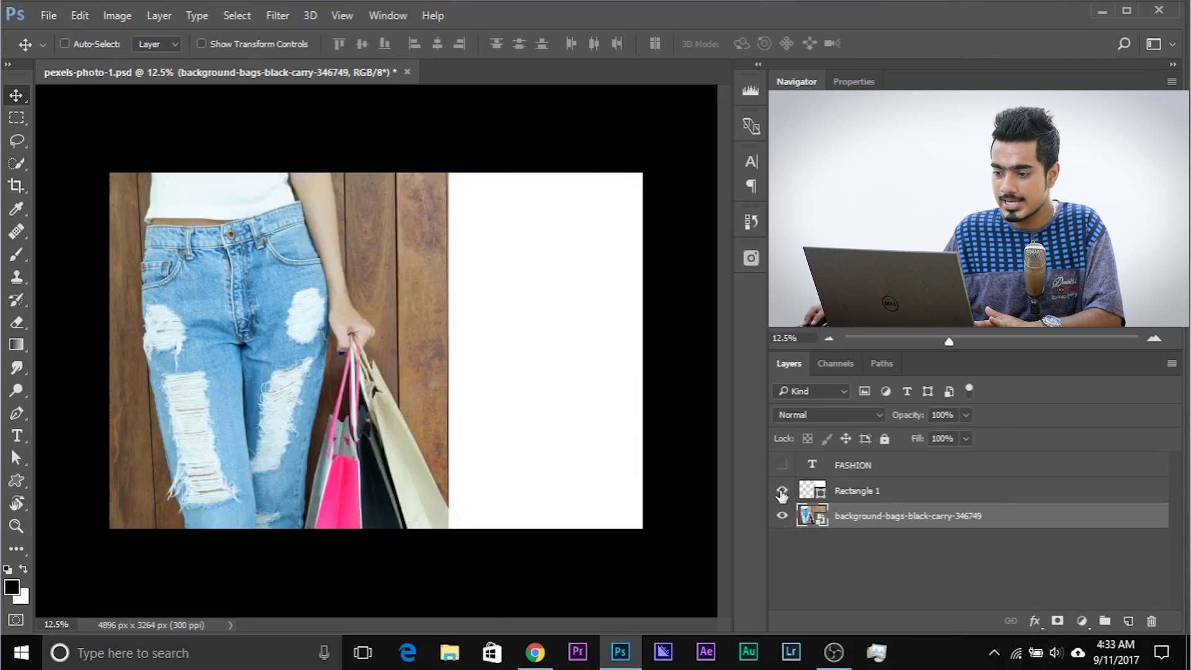
# - Move the white Rectangle 1 shape slightly to the left, and show and select the FASHION text layer
pyautogui.moveTo(469, 299); pyautogui.dragTo(519, 308)
pyautogui.hotkey('ctrl', 'z')
pyautogui.click(878, 495)
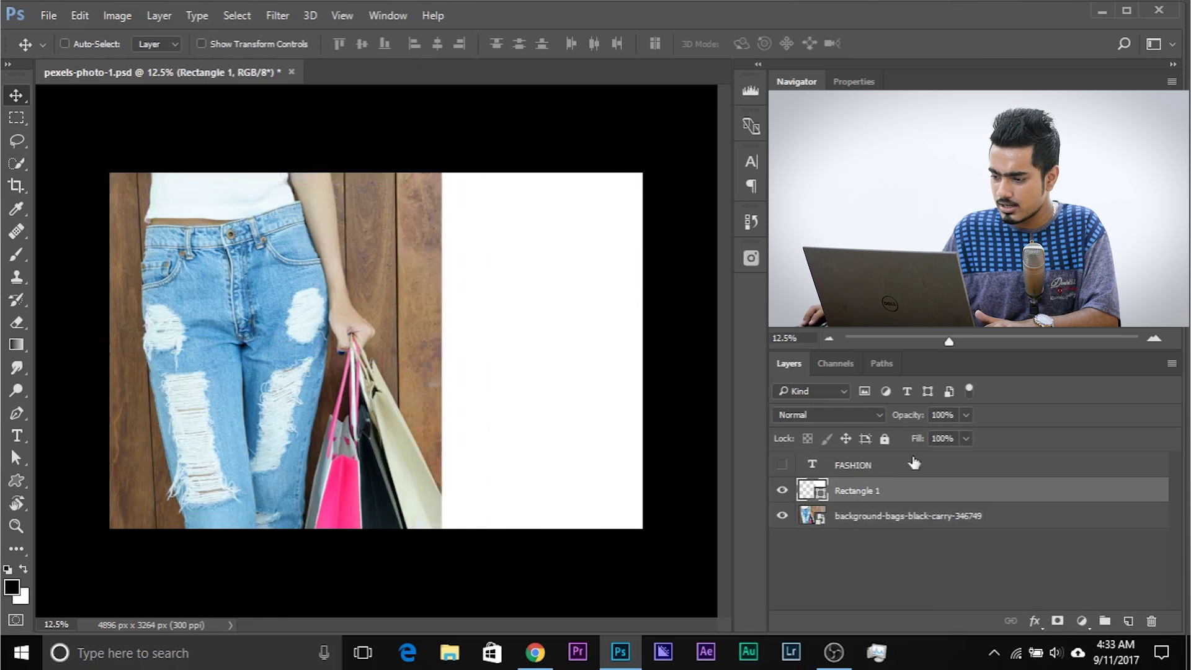
pyautogui.click(782, 465)
pyautogui.click(854, 470)
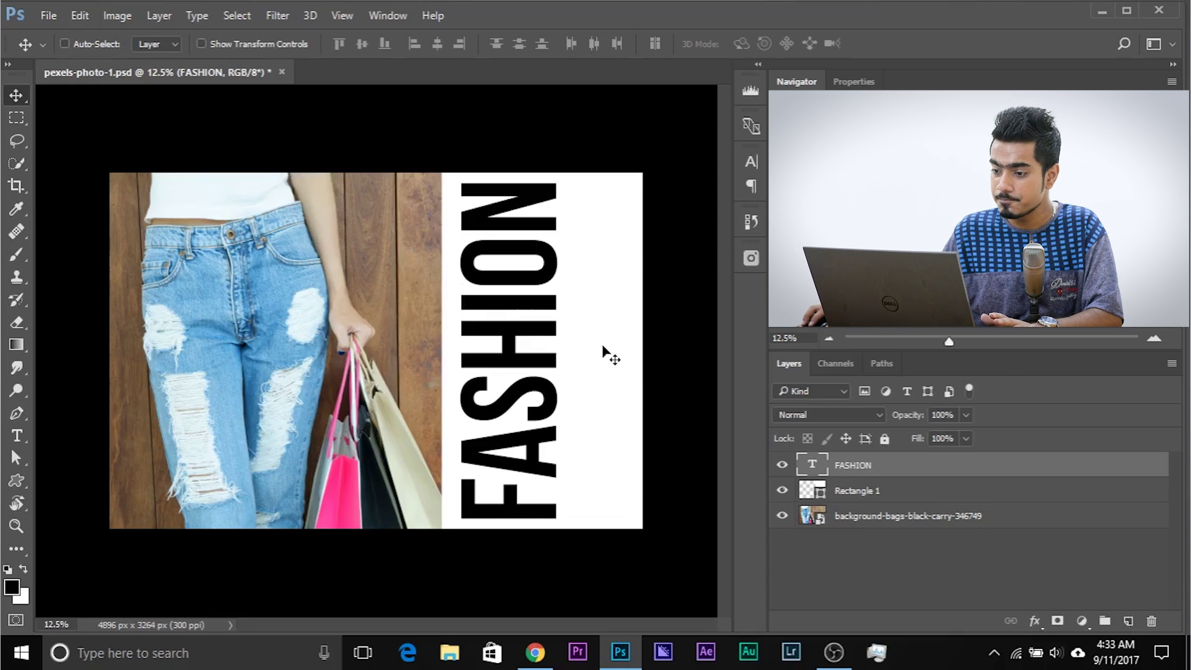
# - Try moving the white rectangle and the FASHION text slightly by temporarily auto-selecting each one on the canvas
pyautogui.press('ctrl')
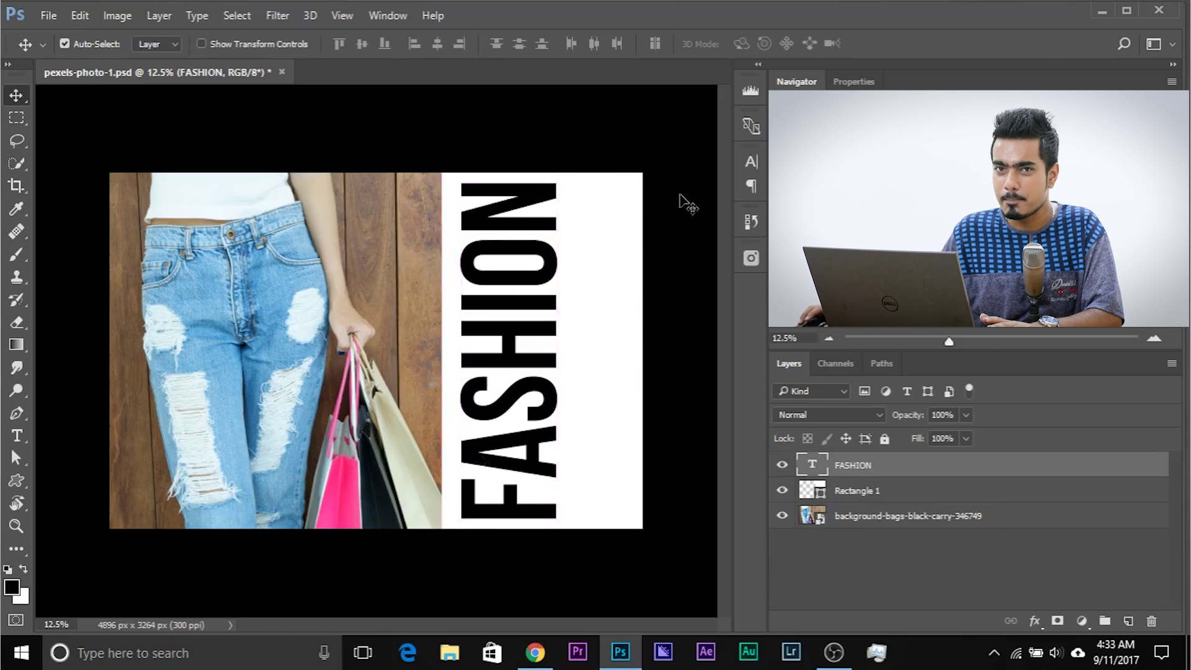
pyautogui.moveTo(638, 258); pyautogui.dragTo(608, 245)
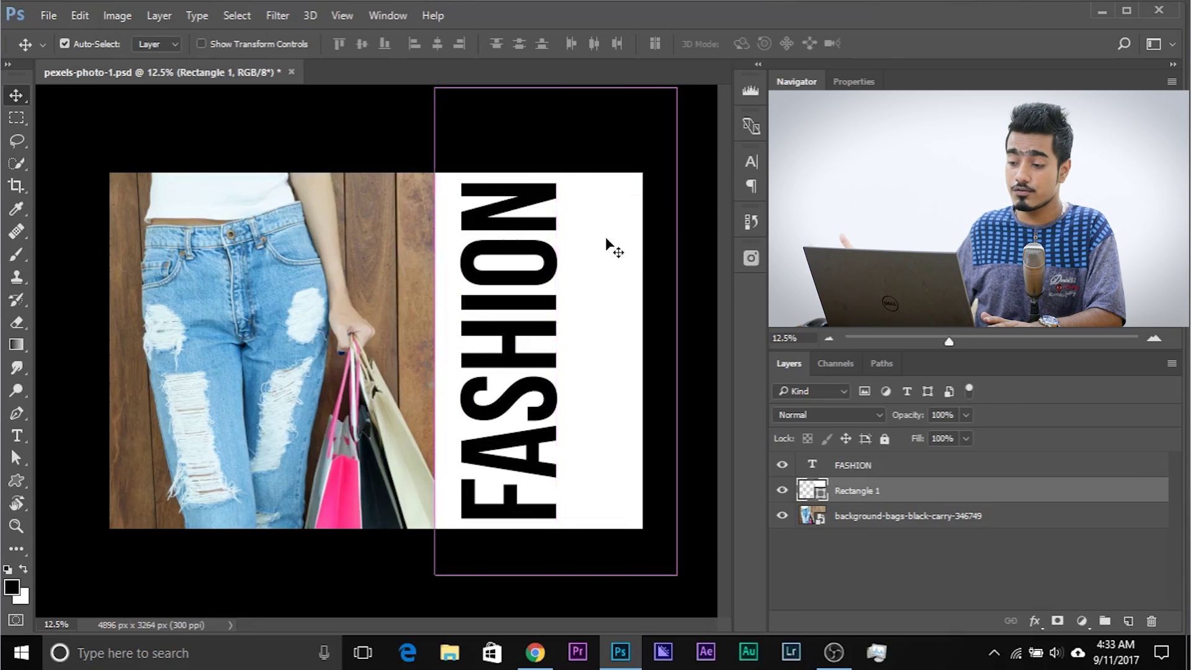
pyautogui.press('ctrl')
pyautogui.moveTo(549, 273)
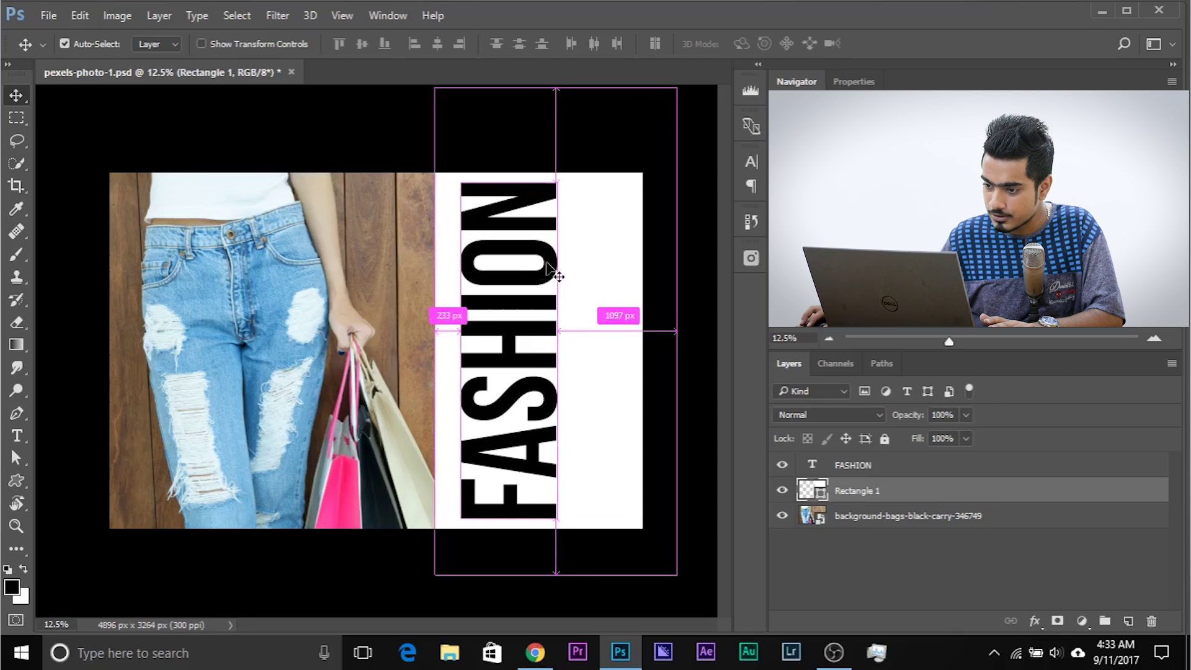
pyautogui.moveTo(543, 264); pyautogui.dragTo(542, 264)
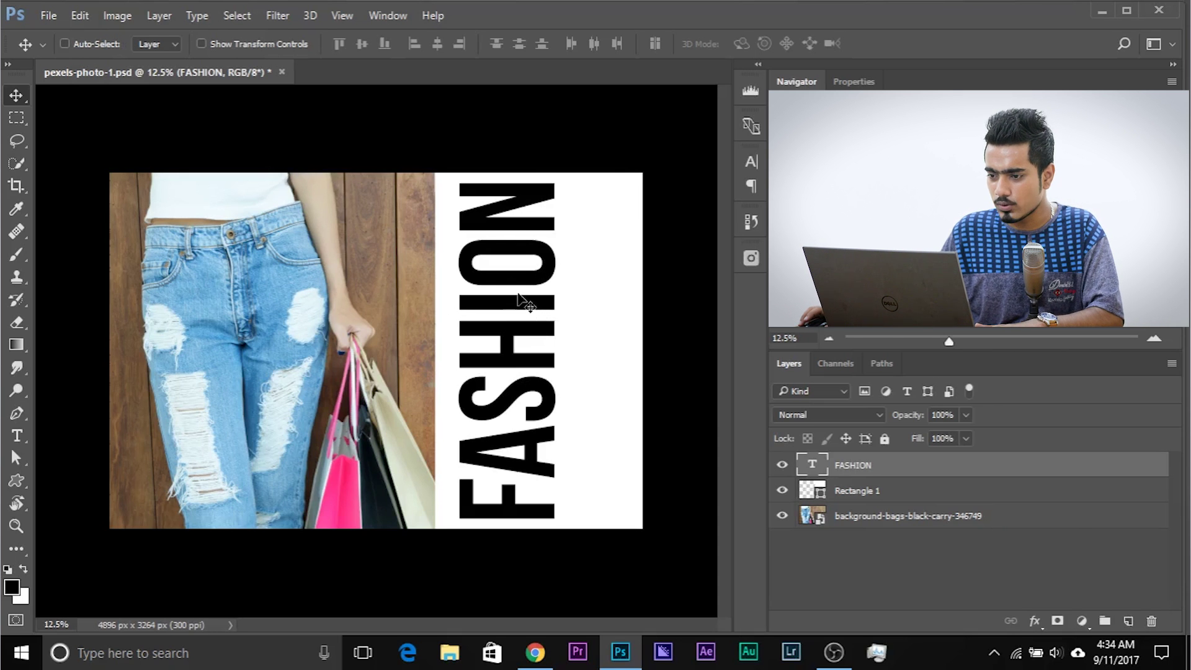
pyautogui.hotkey('shift', 'Right')
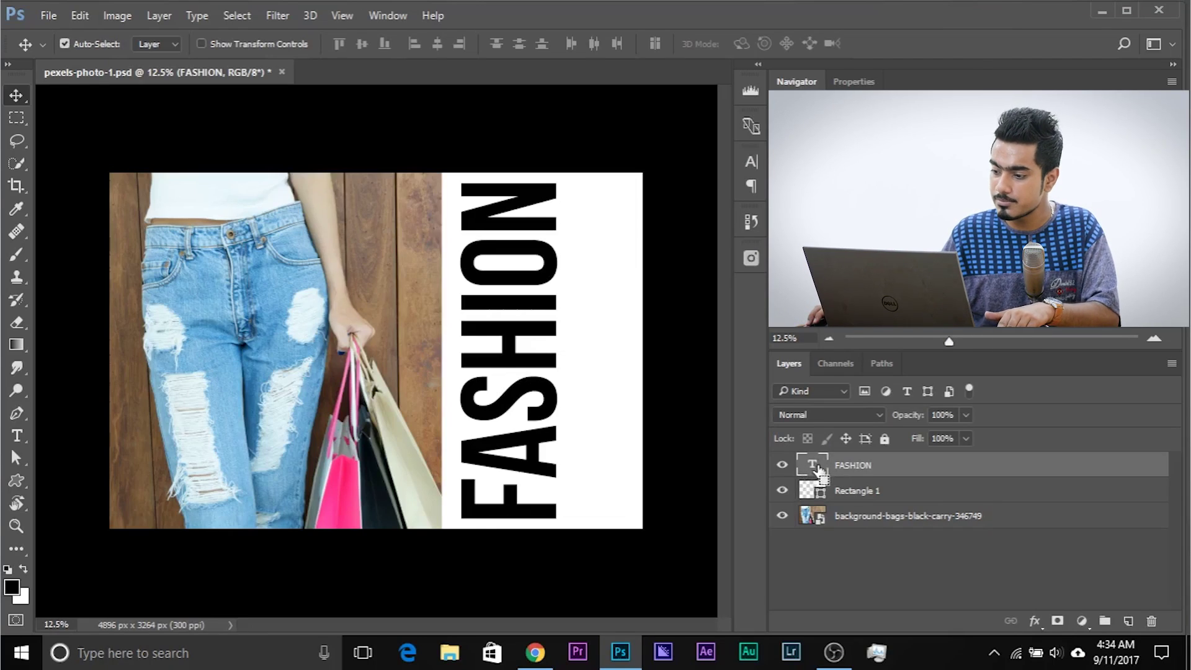
# - Load the FASHION text as a selection, hide its layer and mask the letter shapes out of Rectangle 1
pyautogui.keyDown('ctrl'); pyautogui.click(817, 466); pyautogui.keyUp('ctrl')
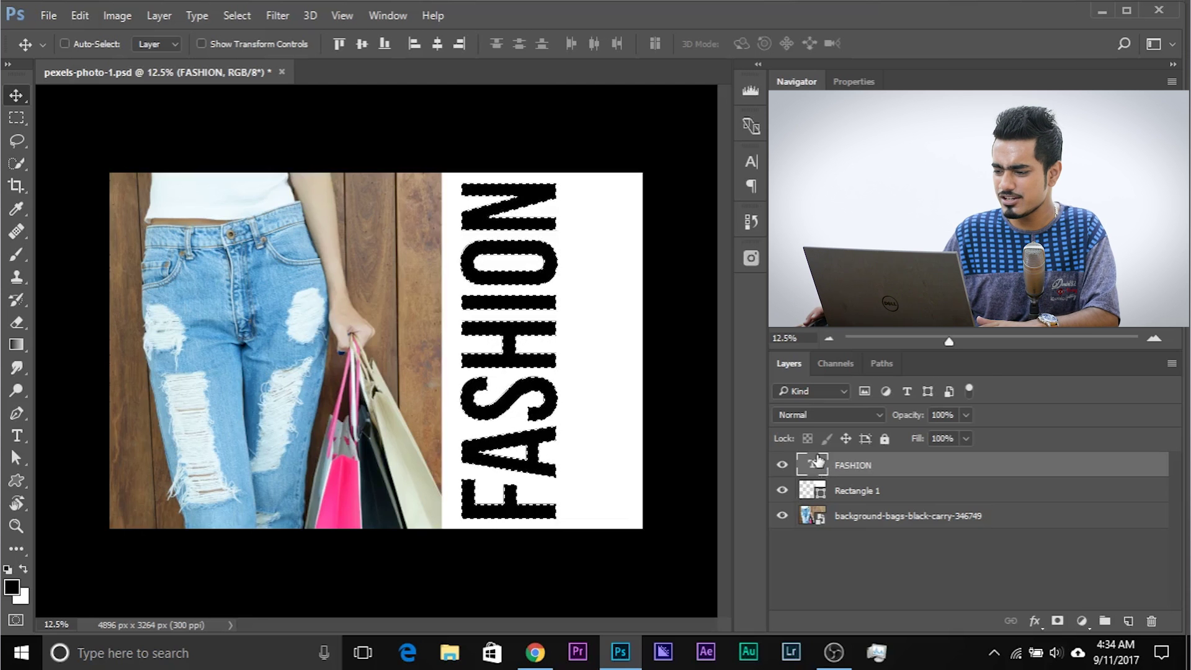
pyautogui.click(783, 467)
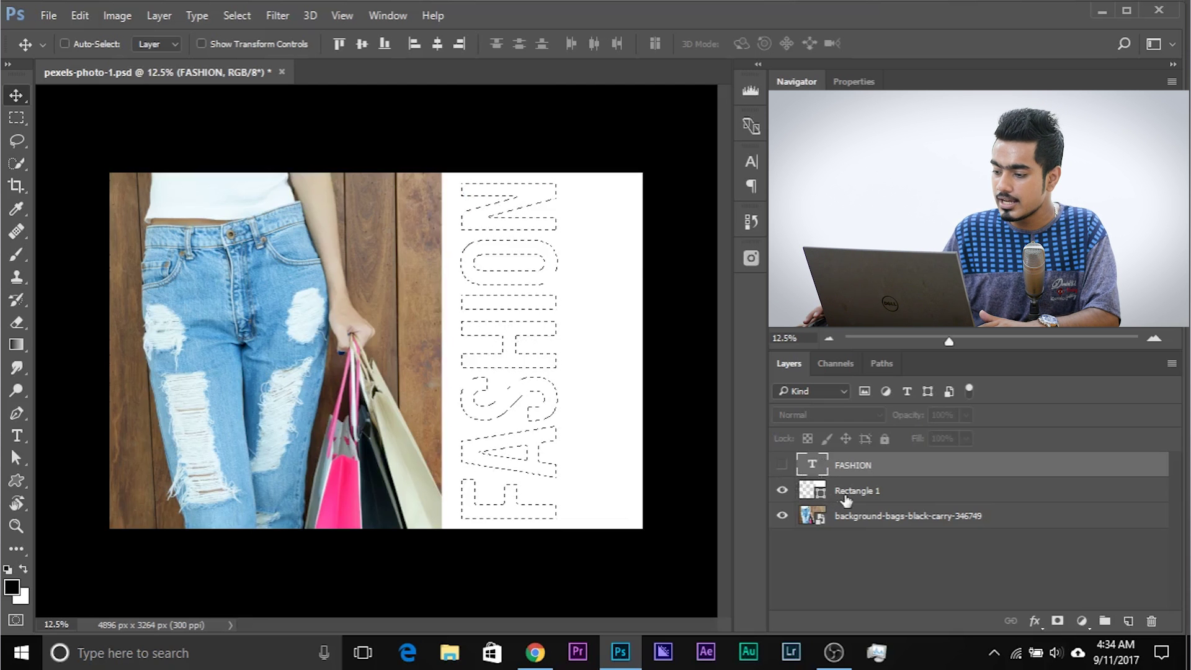
pyautogui.click(873, 491)
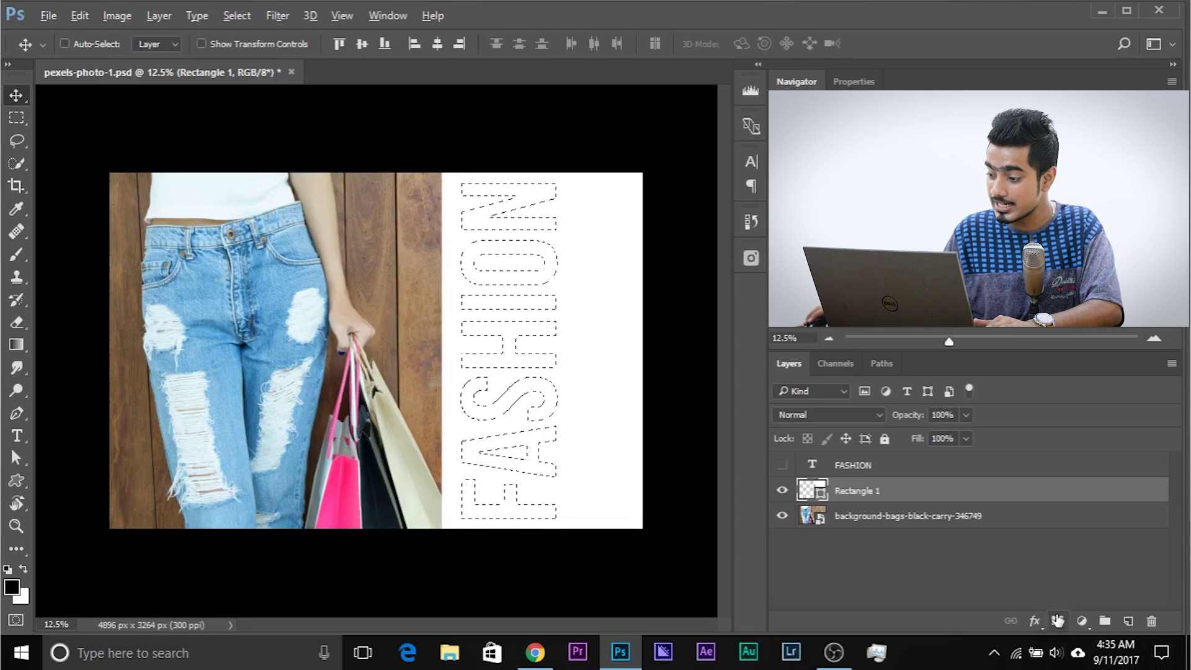
pyautogui.click(1057, 621)
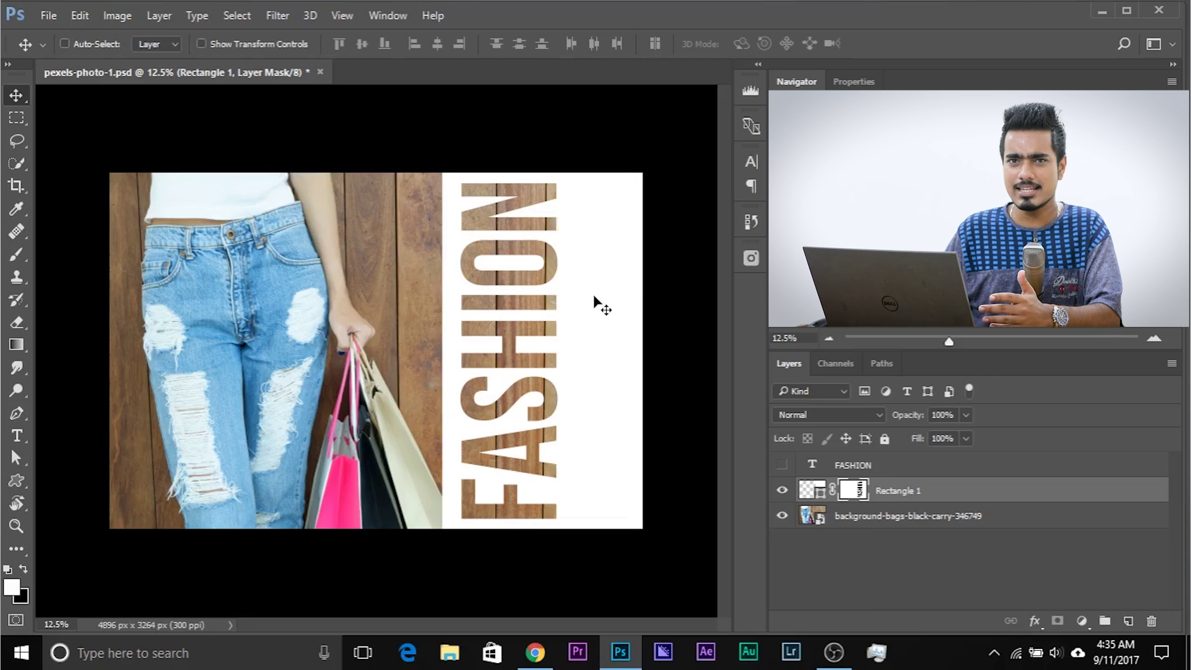
# - Unlink the mask from Rectangle 1, try moving it on its own and link it again
pyautogui.click(832, 493)
pyautogui.moveTo(494, 341)
pyautogui.mouseDown()
pyautogui.moveTo(415, 339)
pyautogui.moveTo(508, 347)
pyautogui.moveTo(501, 332)
pyautogui.moveTo(514, 352)
pyautogui.mouseUp()
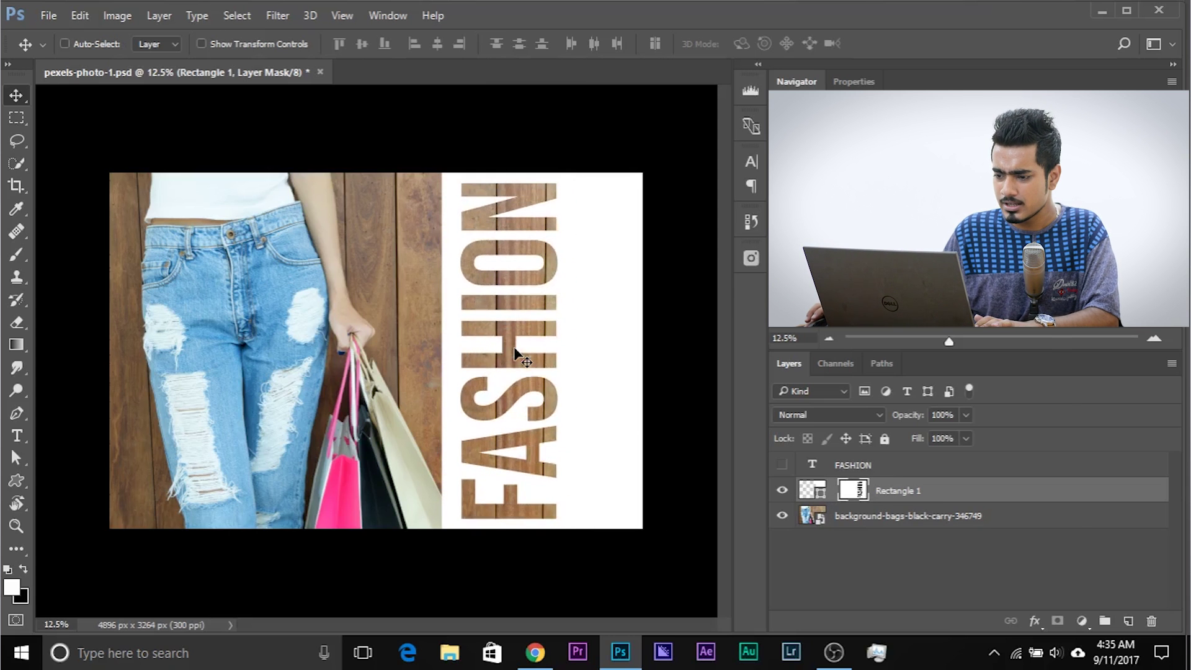
pyautogui.click(833, 491)
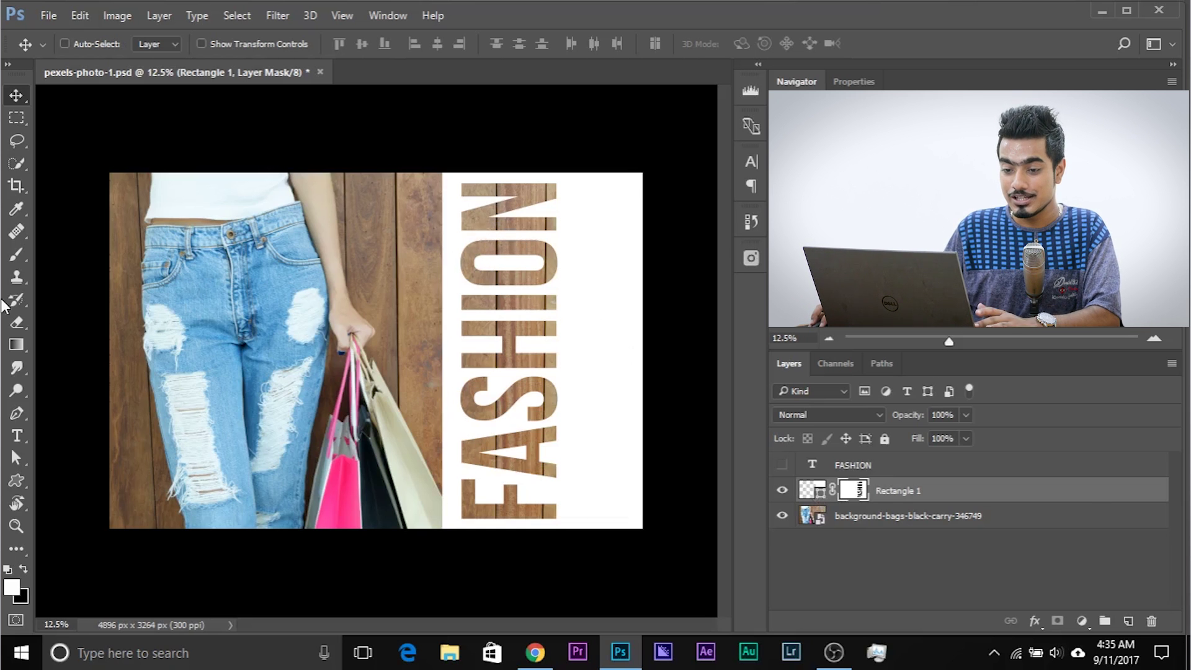
# - Paint white over the letter N on Rectangle 1's mask with the Brush tool, raising the flow to 100%
pyautogui.click(17, 255)
pyautogui.moveTo(359, 306)
pyautogui.mouseDown()
pyautogui.moveTo(414, 302)
pyautogui.moveTo(501, 333)
pyautogui.moveTo(527, 307)
pyautogui.mouseUp()
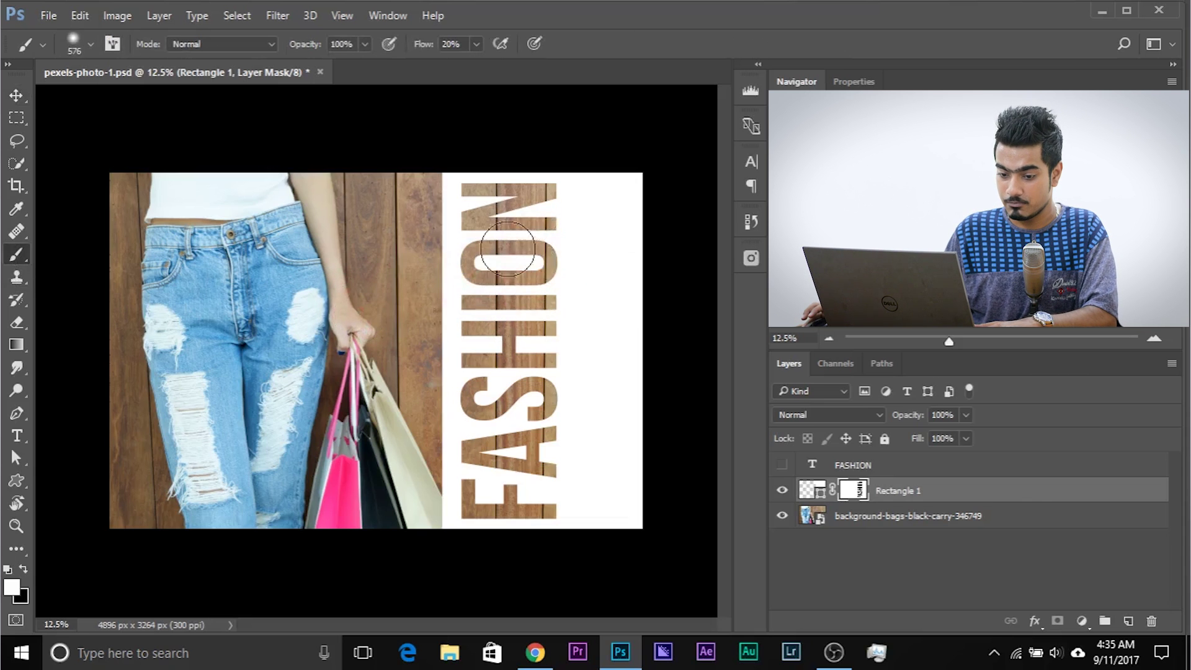
pyautogui.moveTo(496, 185)
pyautogui.mouseDown()
pyautogui.moveTo(527, 187)
pyautogui.moveTo(489, 190)
pyautogui.mouseUp()
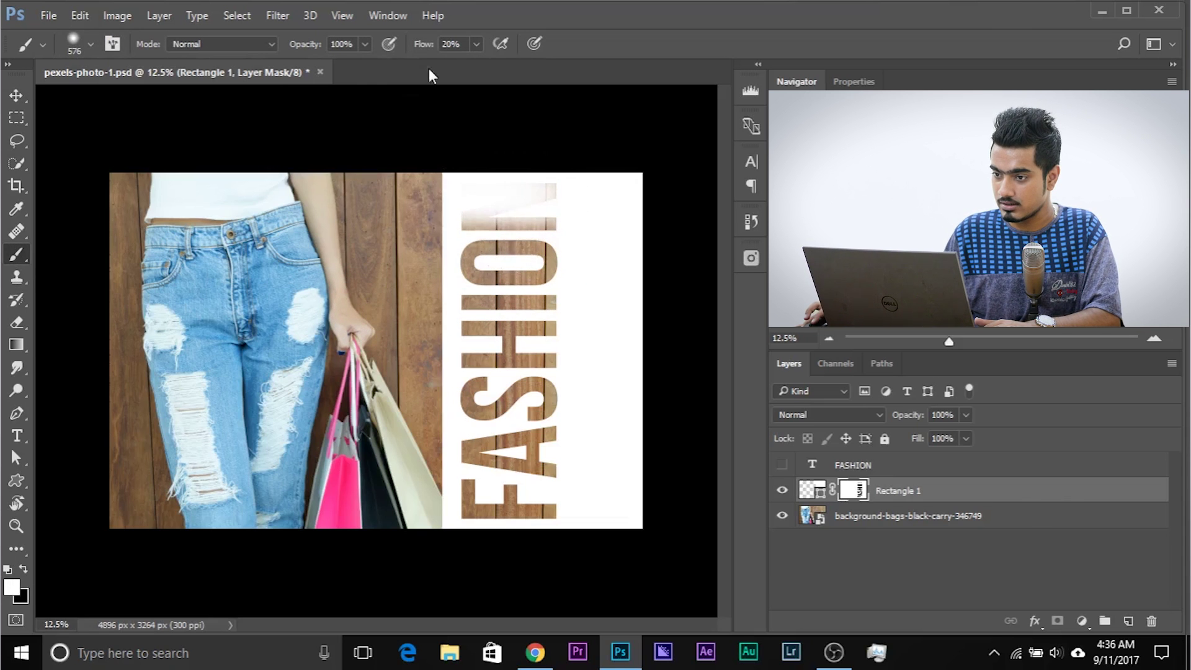
pyautogui.click(476, 44)
pyautogui.moveTo(480, 65); pyautogui.dragTo(544, 64)
pyautogui.moveTo(550, 170); pyautogui.dragTo(428, 206)
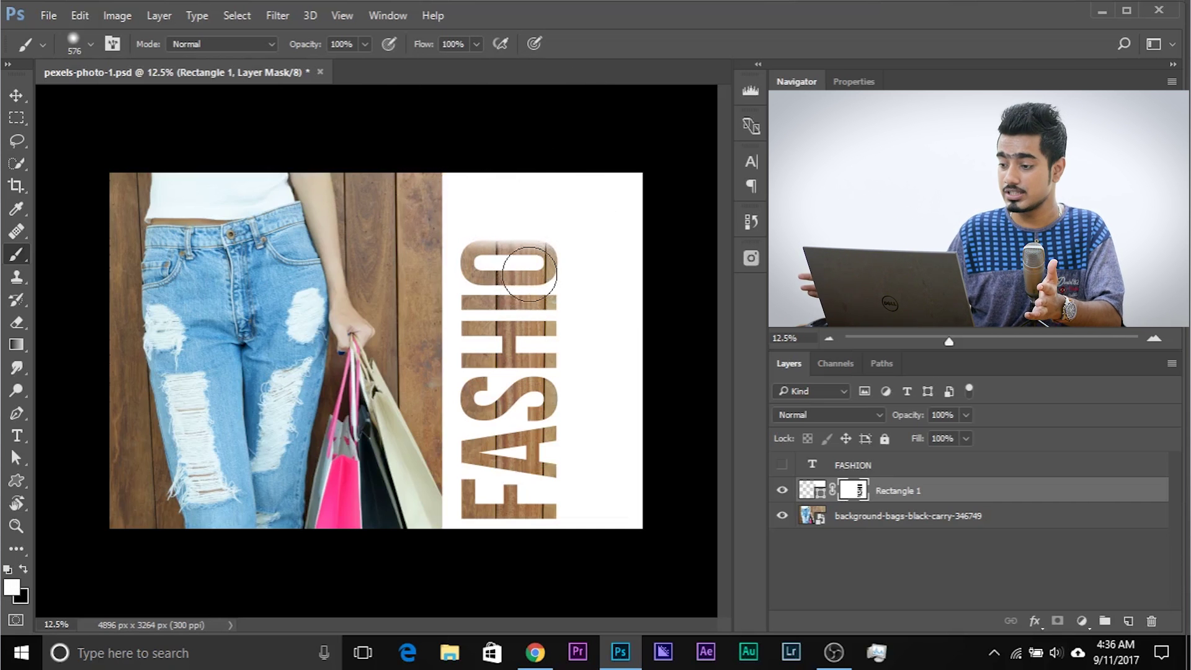
# - Undo the brush strokes and the layer mask on Rectangle 1, and show the FASHION text layer again
pyautogui.hotkey('ctrl', 'alt', 'z')
pyautogui.hotkey('ctrl', 'alt', 'z')
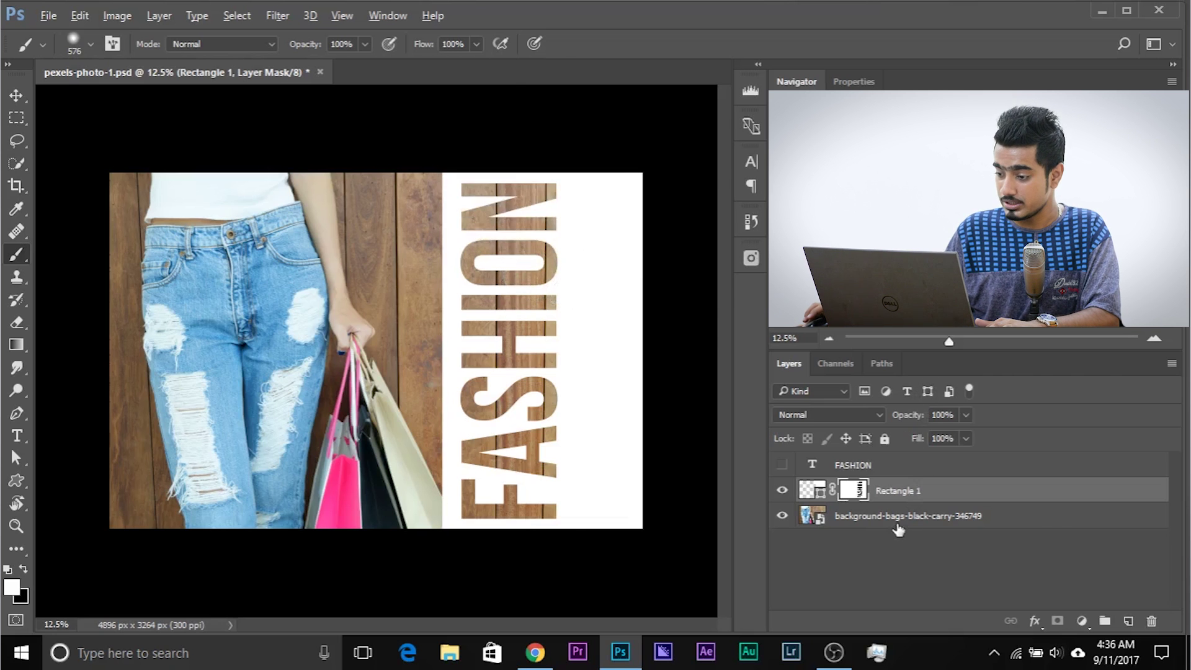
pyautogui.hotkey('ctrl', 'alt', 'z')
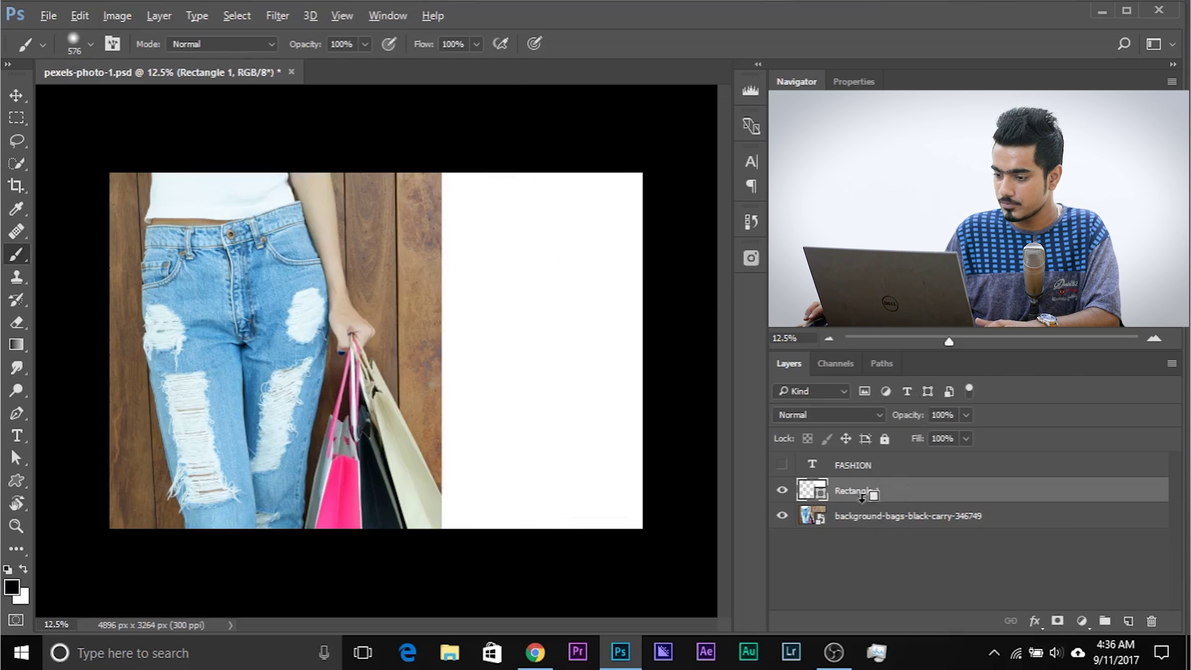
pyautogui.click(782, 465)
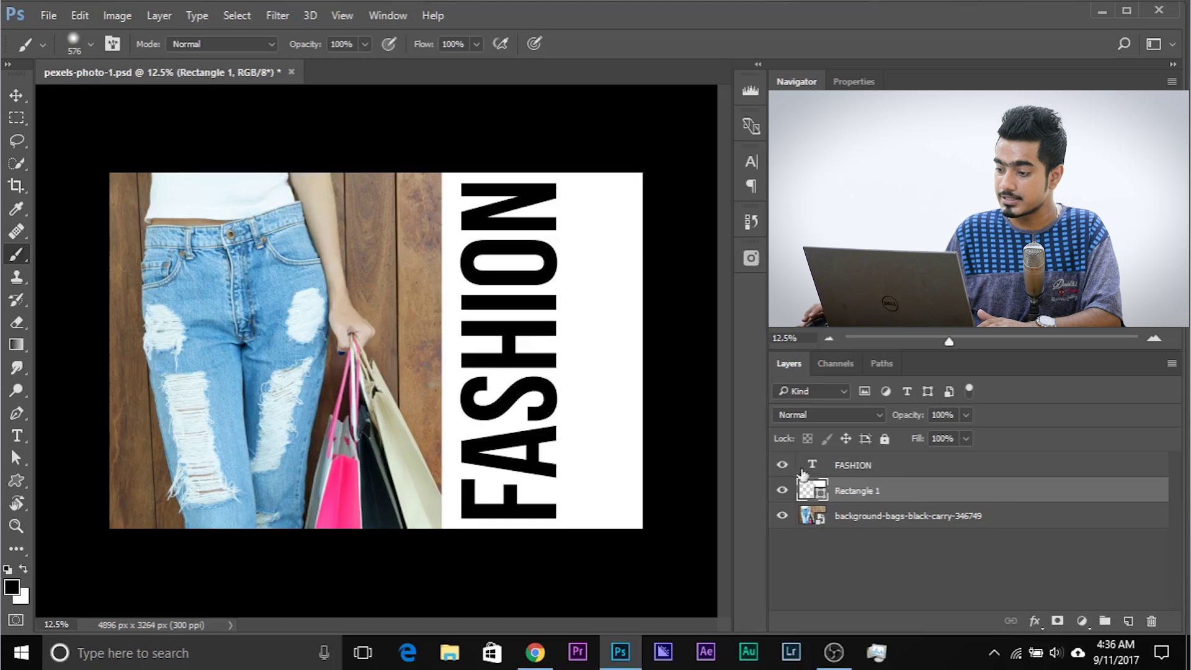
# - Set Knockout to Shallow in the blending options of the FASHION text layer
pyautogui.click(892, 475)
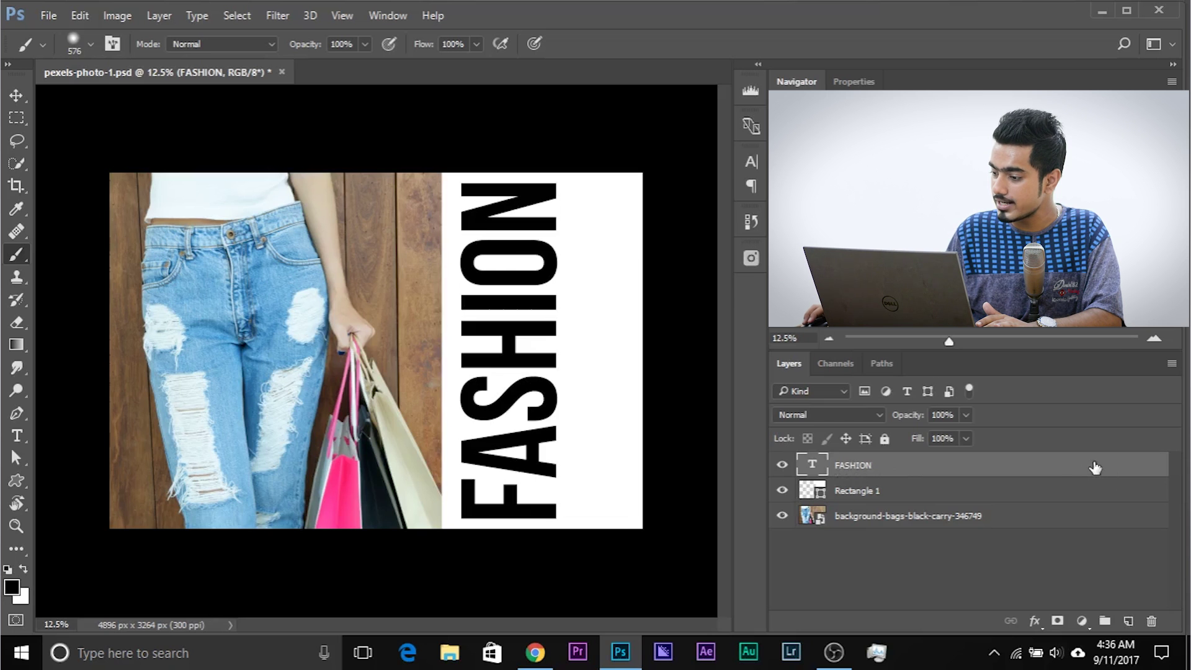
pyautogui.rightClick(897, 465)
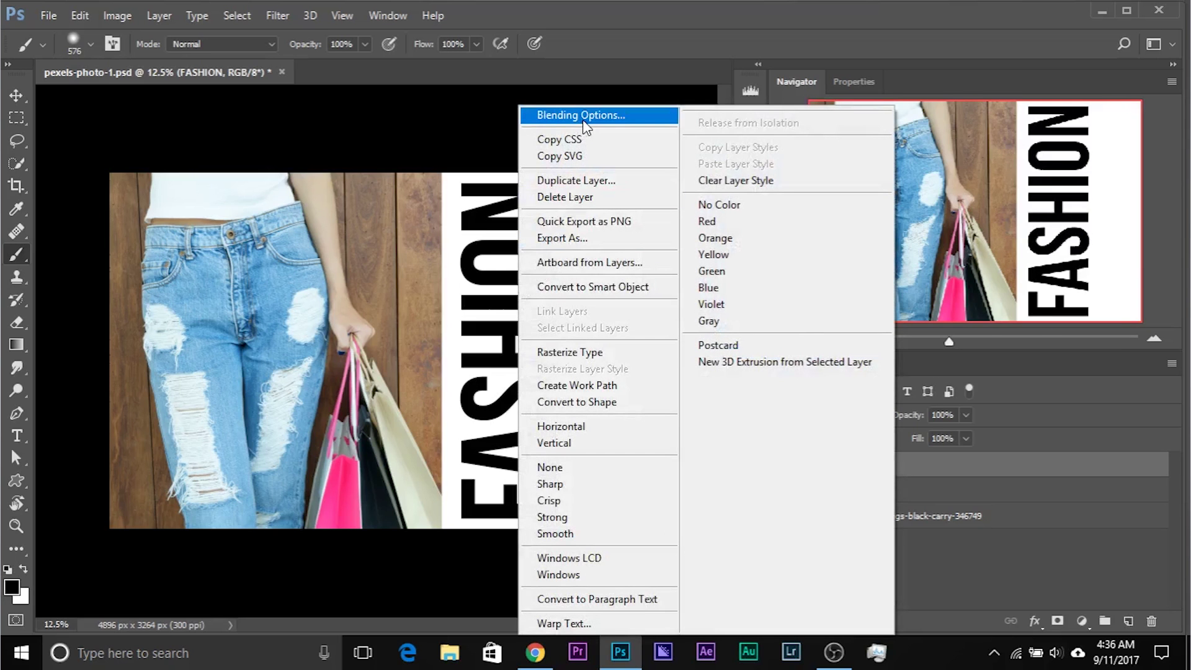
pyautogui.click(1012, 475)
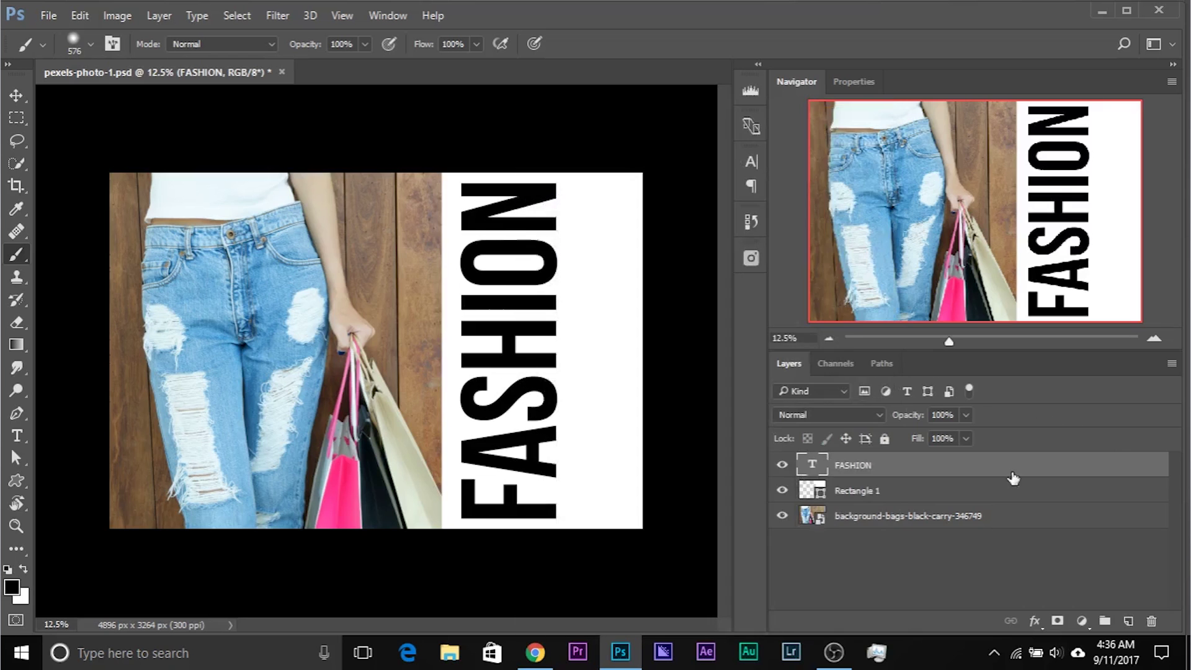
pyautogui.doubleClick(1077, 475)
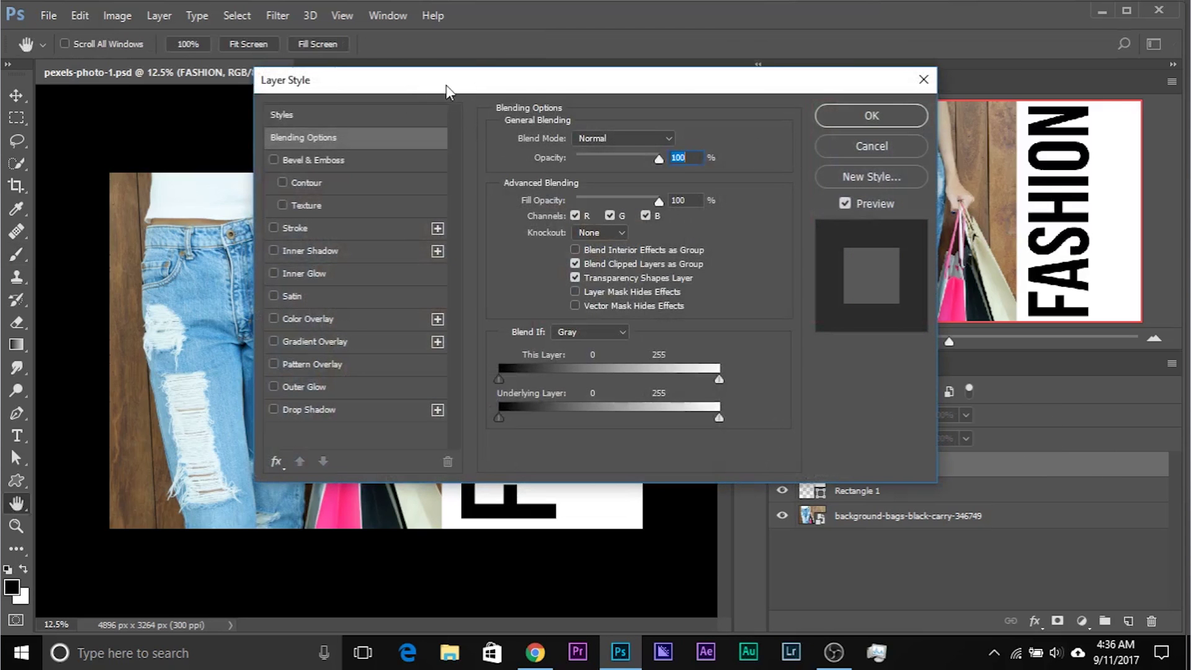
pyautogui.moveTo(546, 80); pyautogui.dragTo(168, 154)
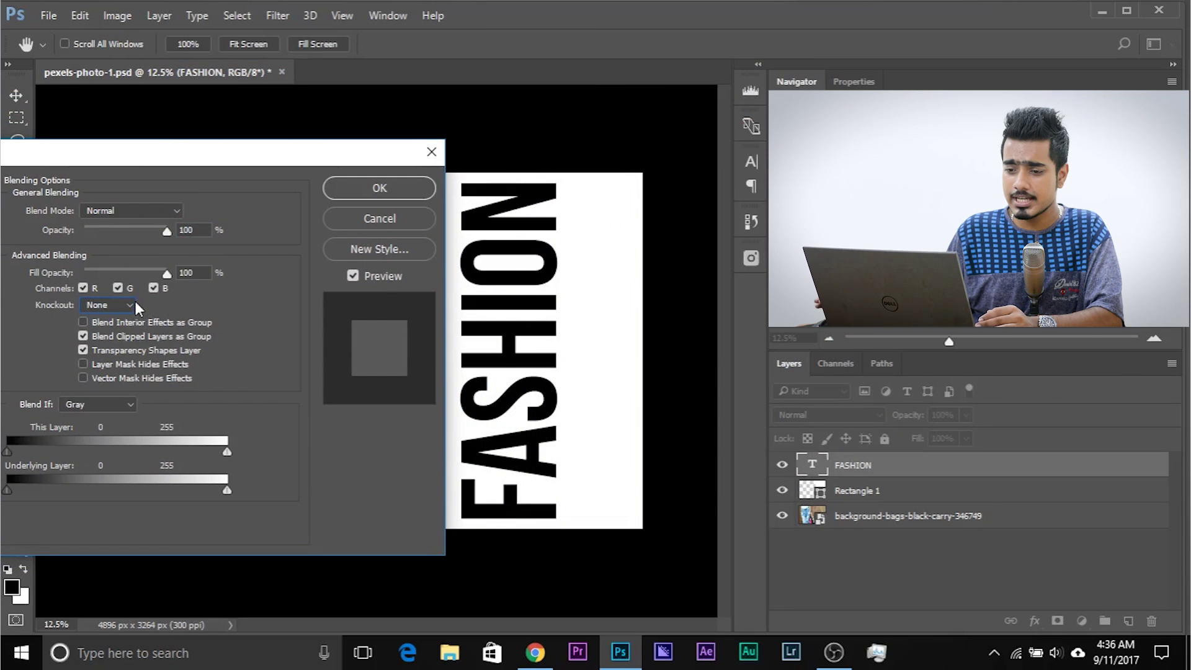
pyautogui.click(131, 304)
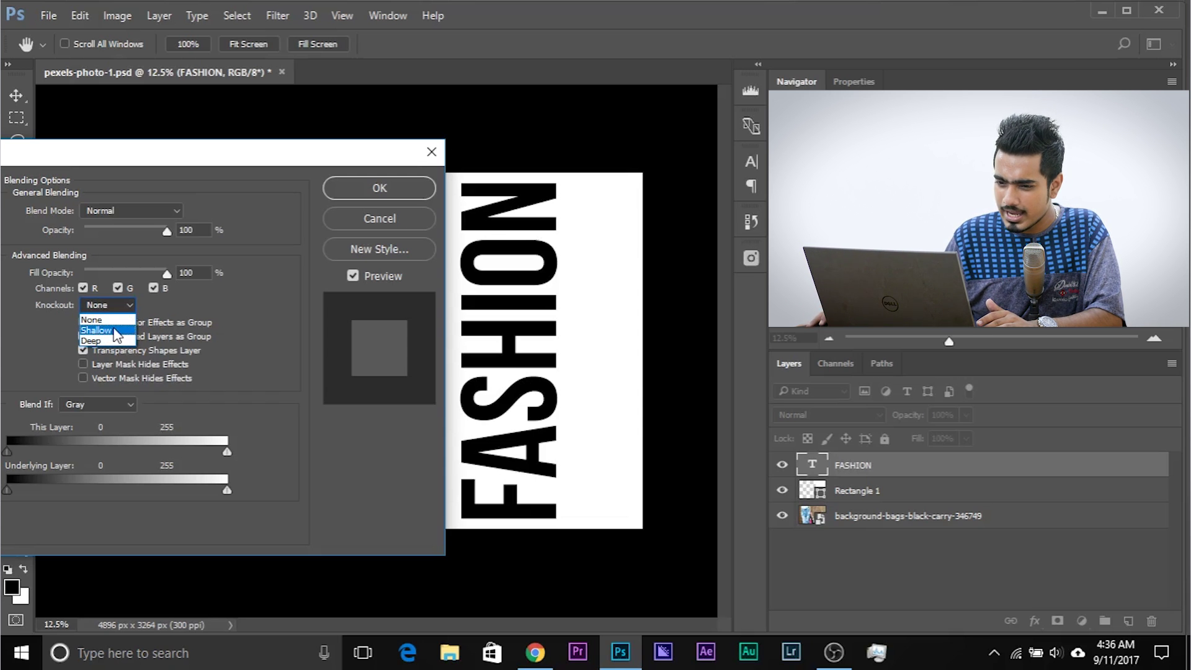
pyautogui.click(114, 329)
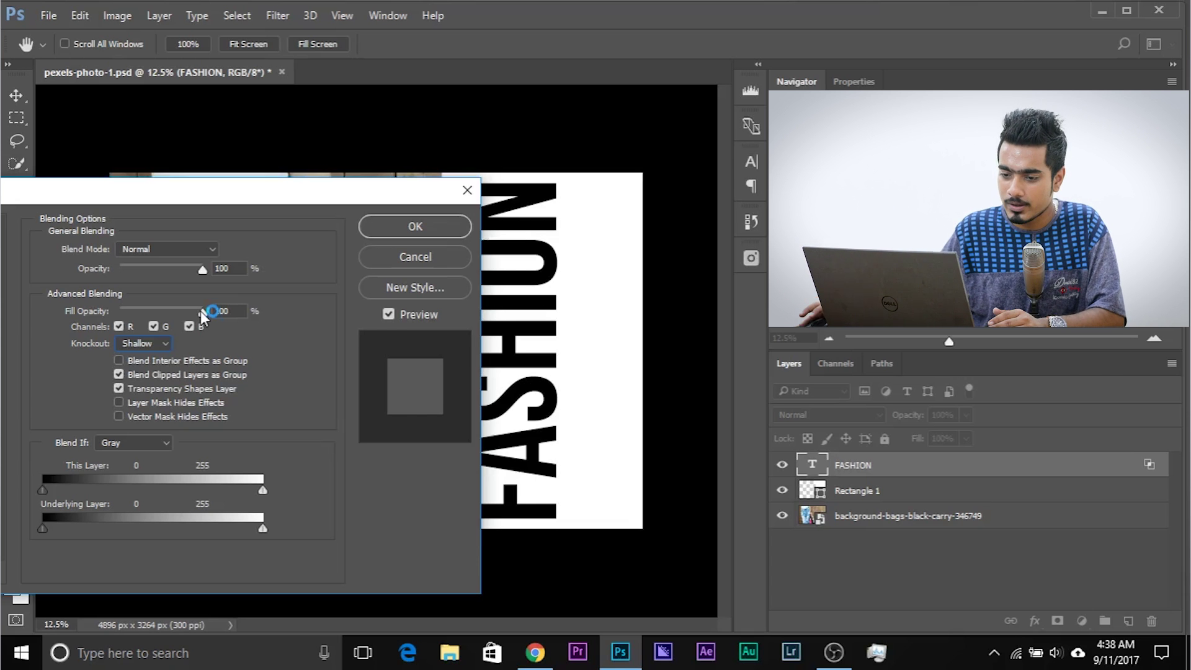
# - Lower the FASHION layer's fill opacity to 0% and apply the layer style
pyautogui.moveTo(206, 310); pyautogui.dragTo(103, 310)
pyautogui.moveTo(285, 193); pyautogui.dragTo(164, 205)
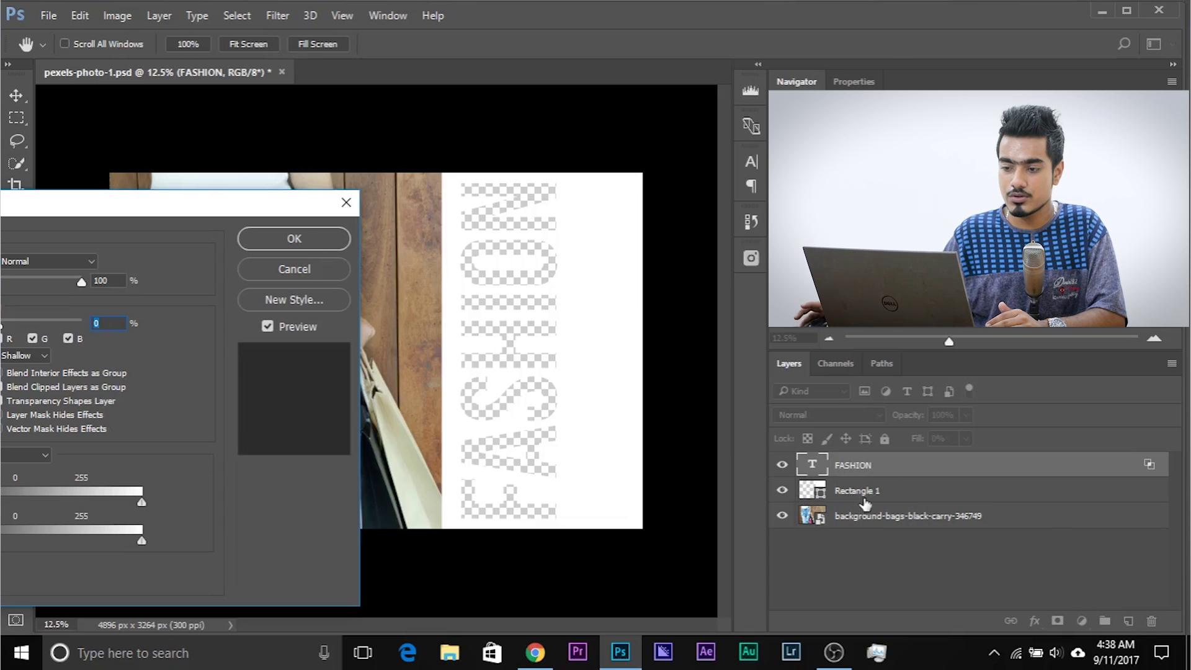
pyautogui.click(295, 239)
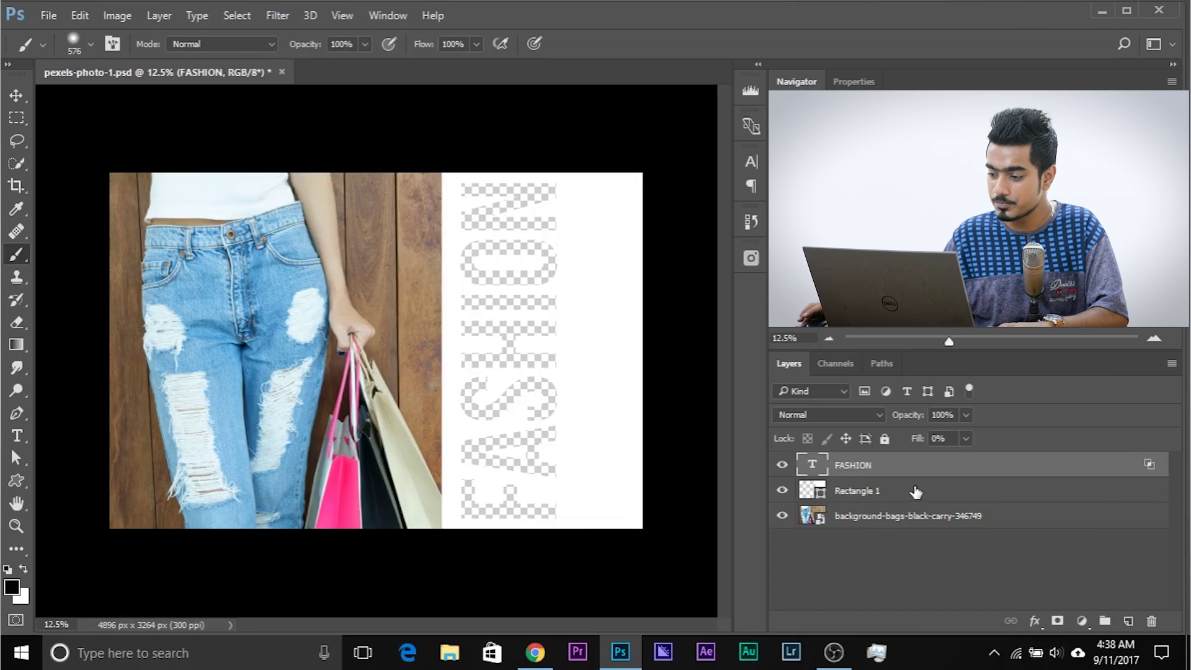
# - Group the FASHION and Rectangle 1 layers, expand the group and select the FASHION text layer
pyautogui.click(881, 492)
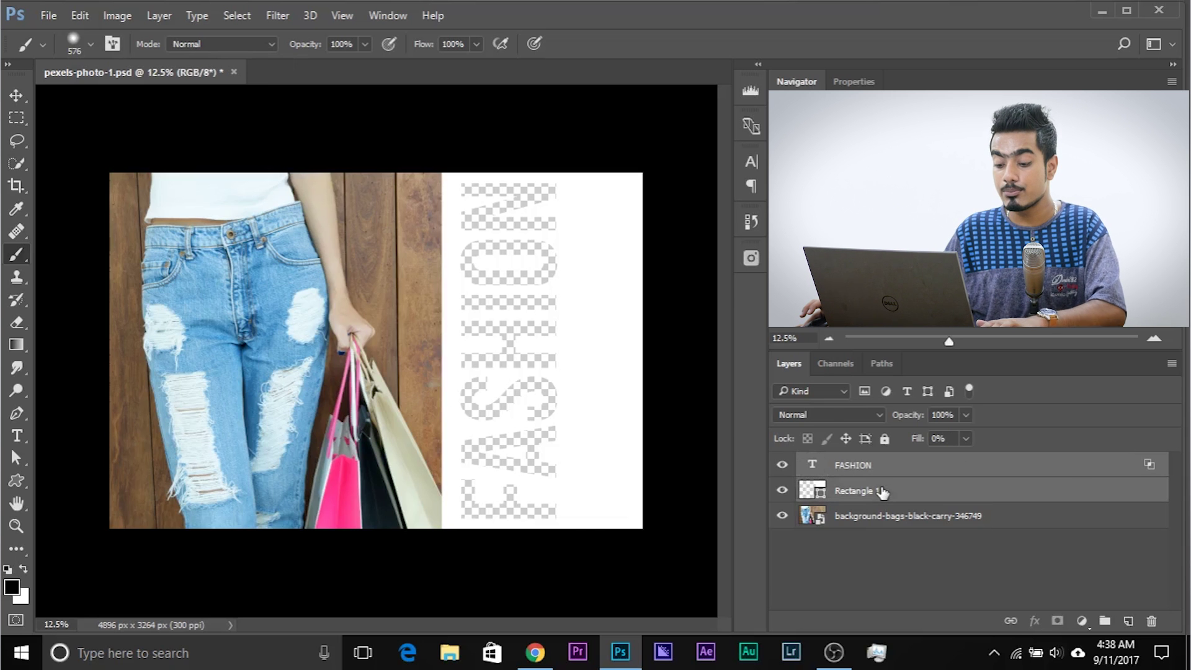
pyautogui.hotkey('ctrl', 'g')
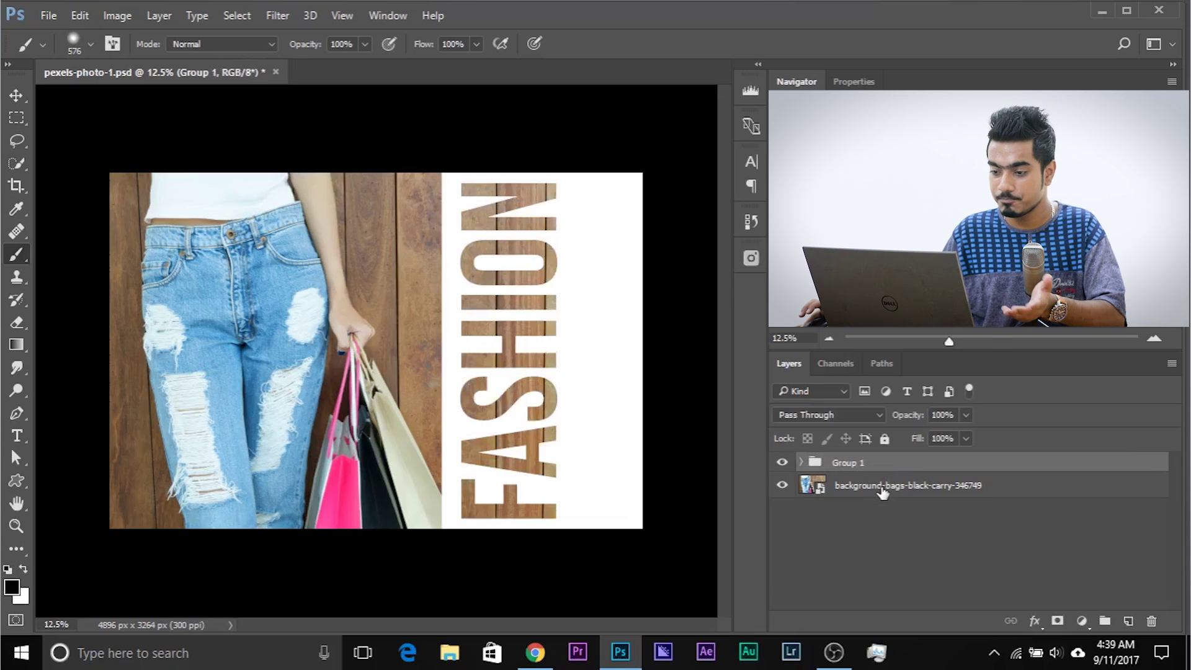
pyautogui.click(802, 463)
pyautogui.click(848, 490)
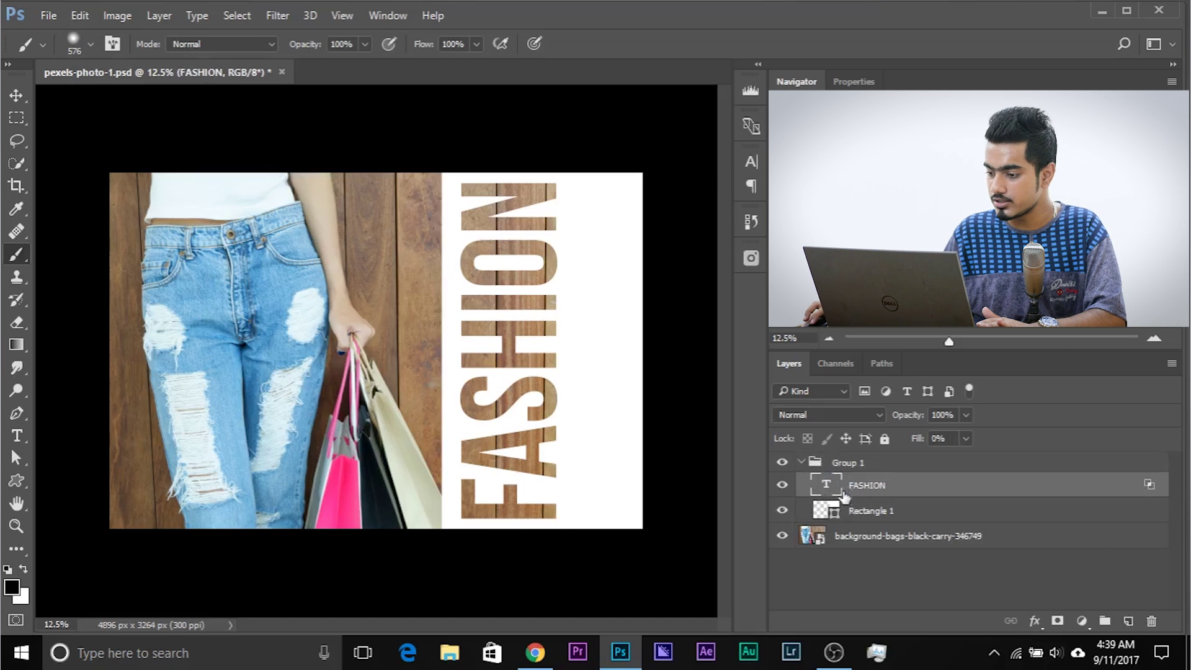
# - Try moving the FASHION cutout text slightly over the white rectangle and undo the move
pyautogui.press('m')
pyautogui.press('v')
pyautogui.moveTo(498, 281)
pyautogui.mouseDown()
pyautogui.moveTo(468, 277)
pyautogui.moveTo(496, 236)
pyautogui.moveTo(490, 273)
pyautogui.mouseUp()
pyautogui.hotkey('ctrl', 'z')
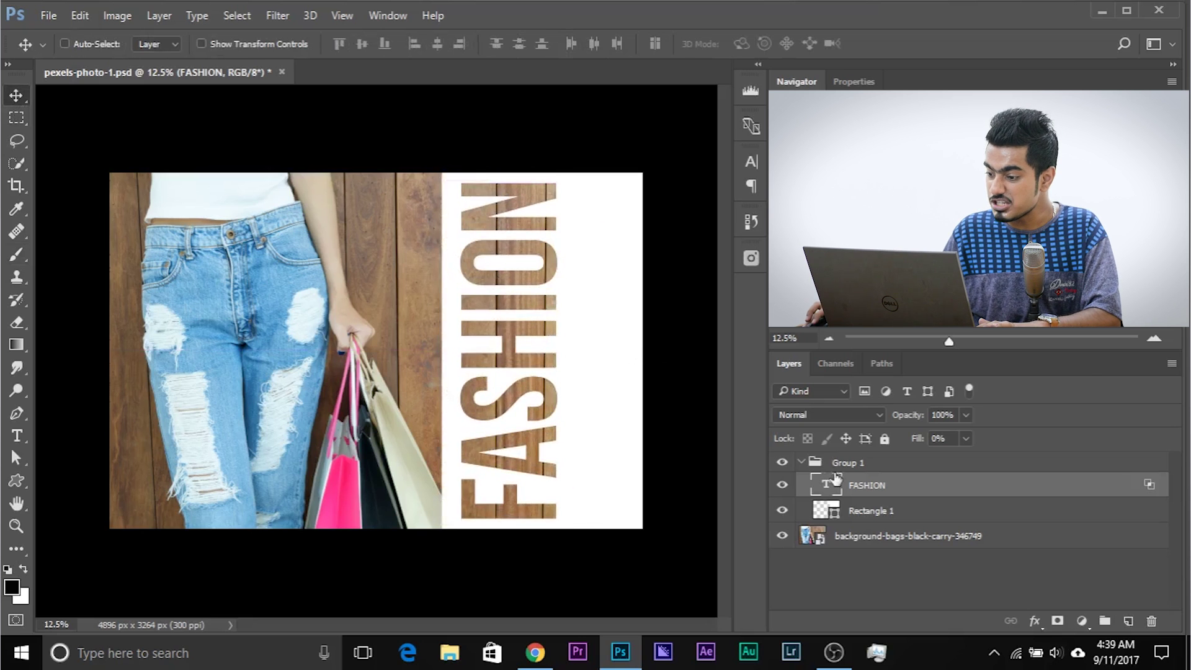
# - Replace the FASHION text with SHOP and scale it up to about 166% within the white rectangle
pyautogui.doubleClick(826, 485)
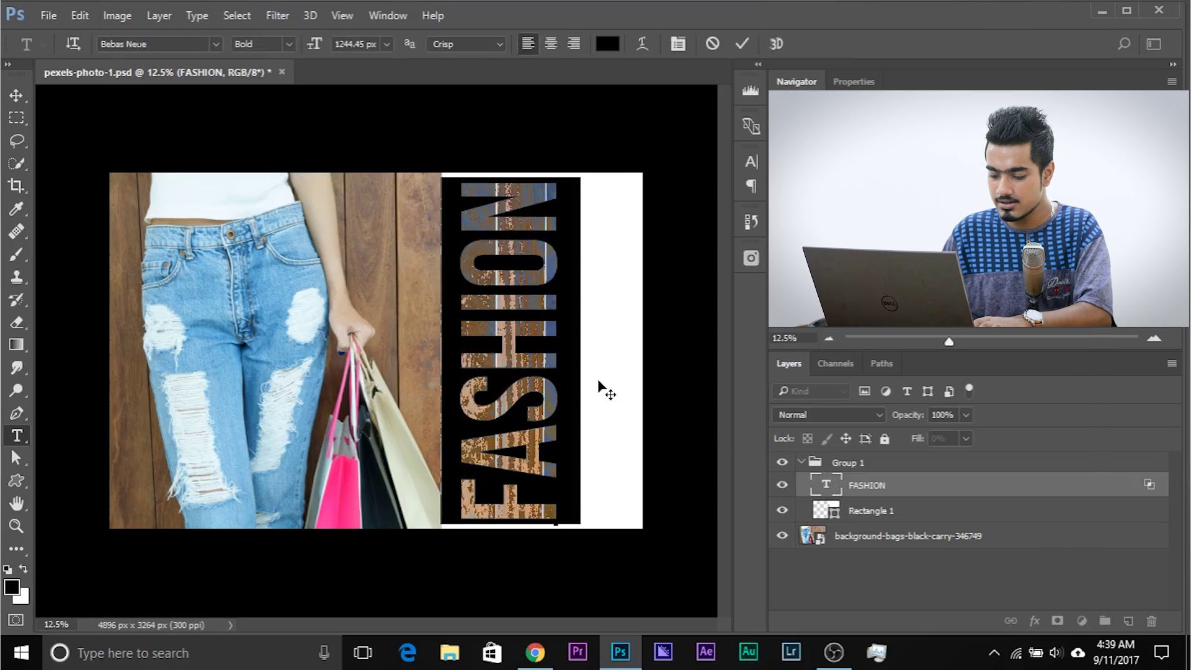
pyautogui.write('SH')
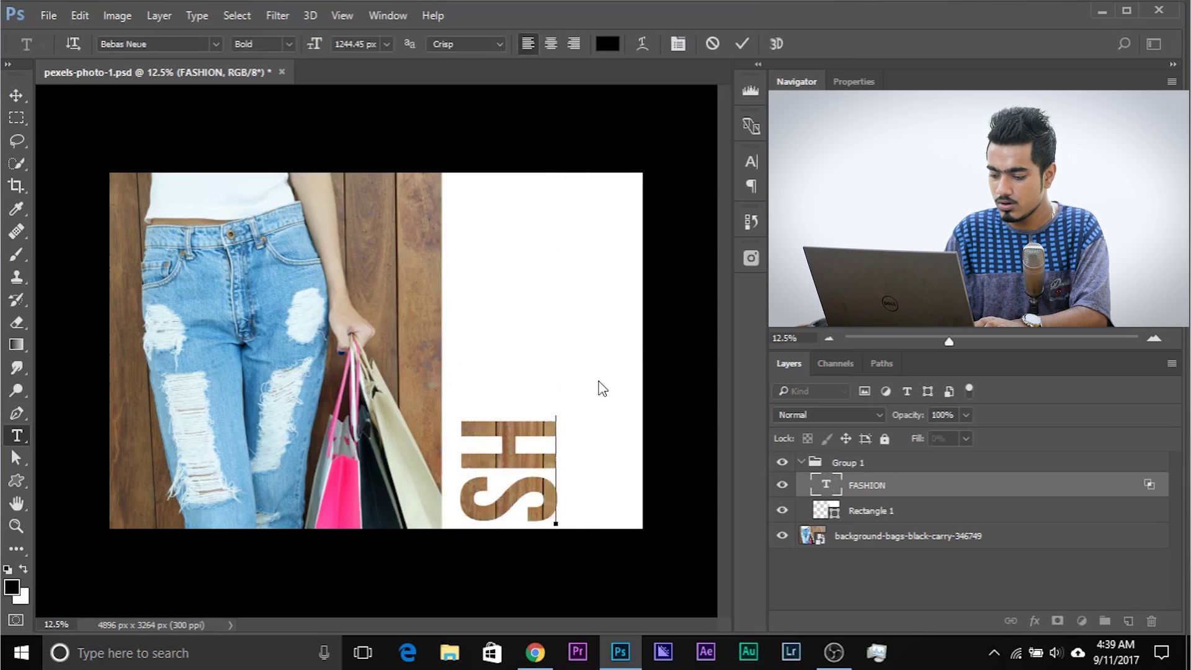
pyautogui.write('OP')
pyautogui.click(25, 90)
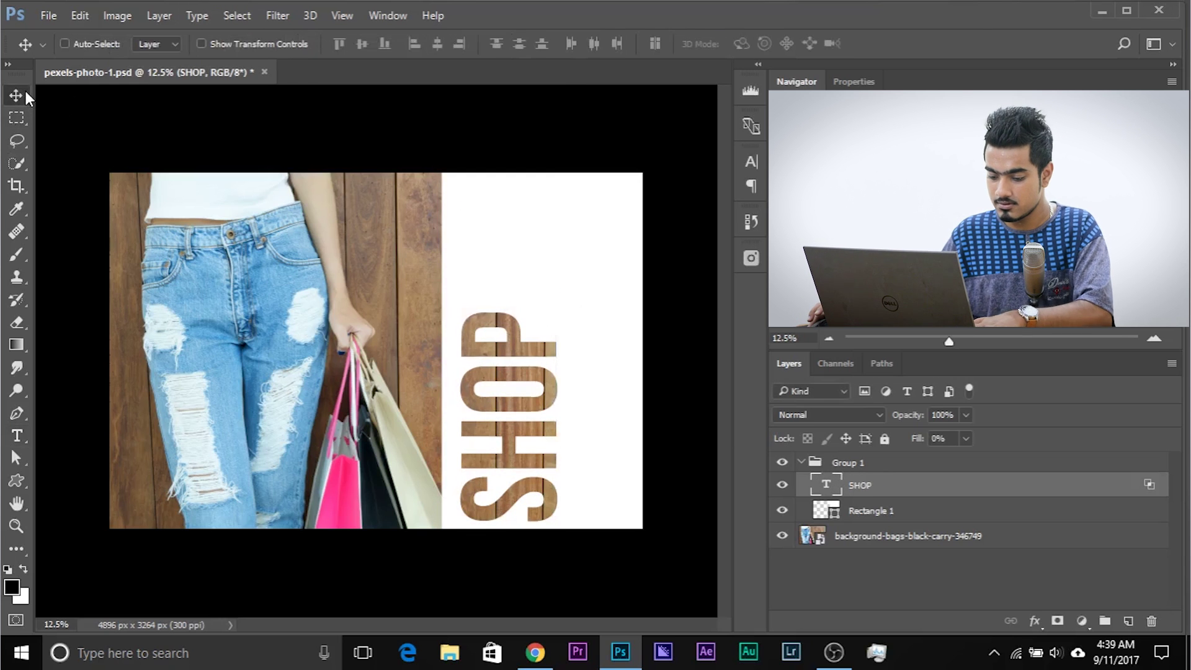
pyautogui.hotkey('ctrl', 't')
pyautogui.moveTo(580, 308); pyautogui.dragTo(632, 233)
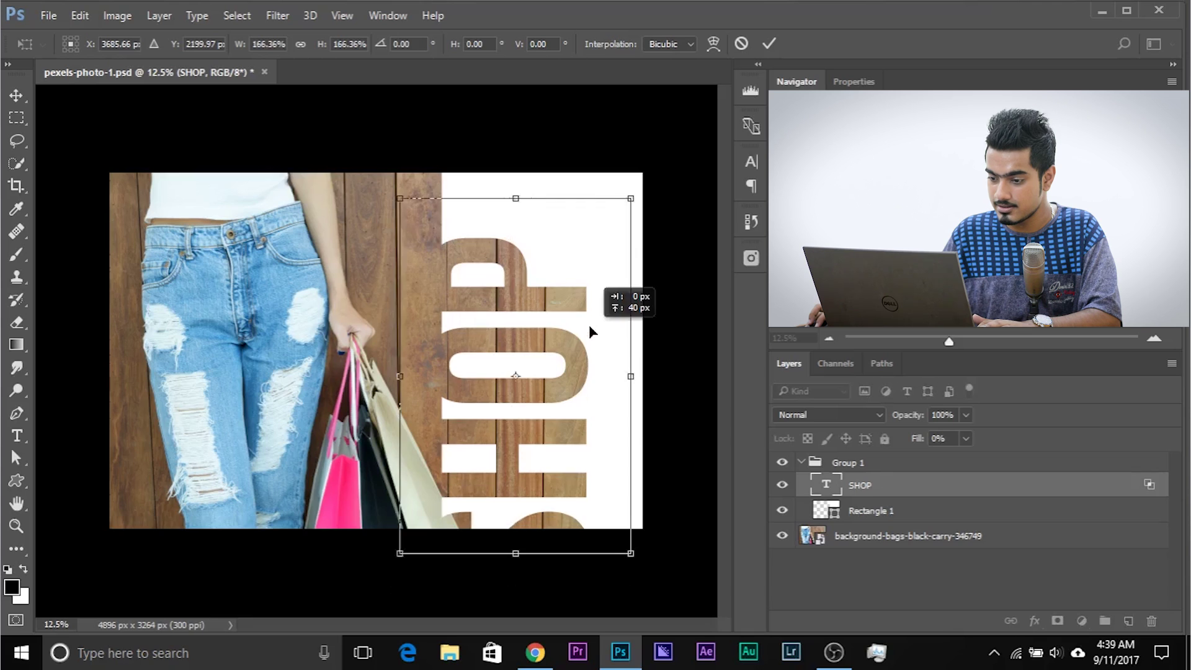
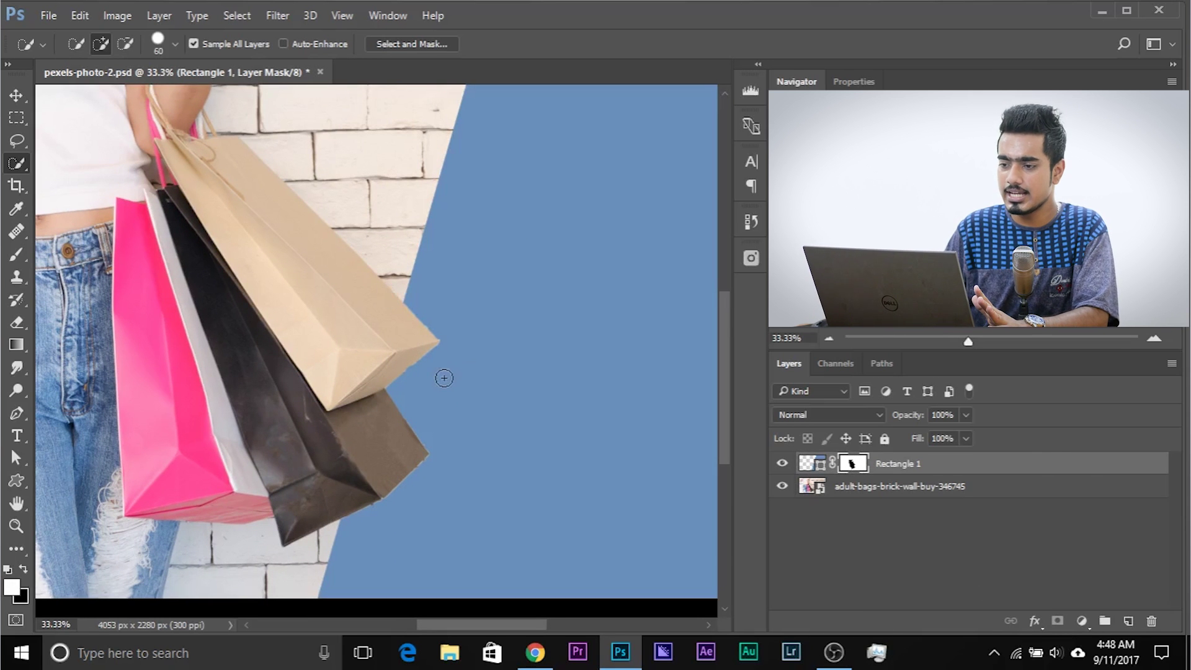
# - Add a new layer above Rectangle 1 with the Custom Shape tool active and reset the colours to default black and white
pyautogui.scroll(-3, 444, 379)
pyautogui.scroll(2, 444, 379)
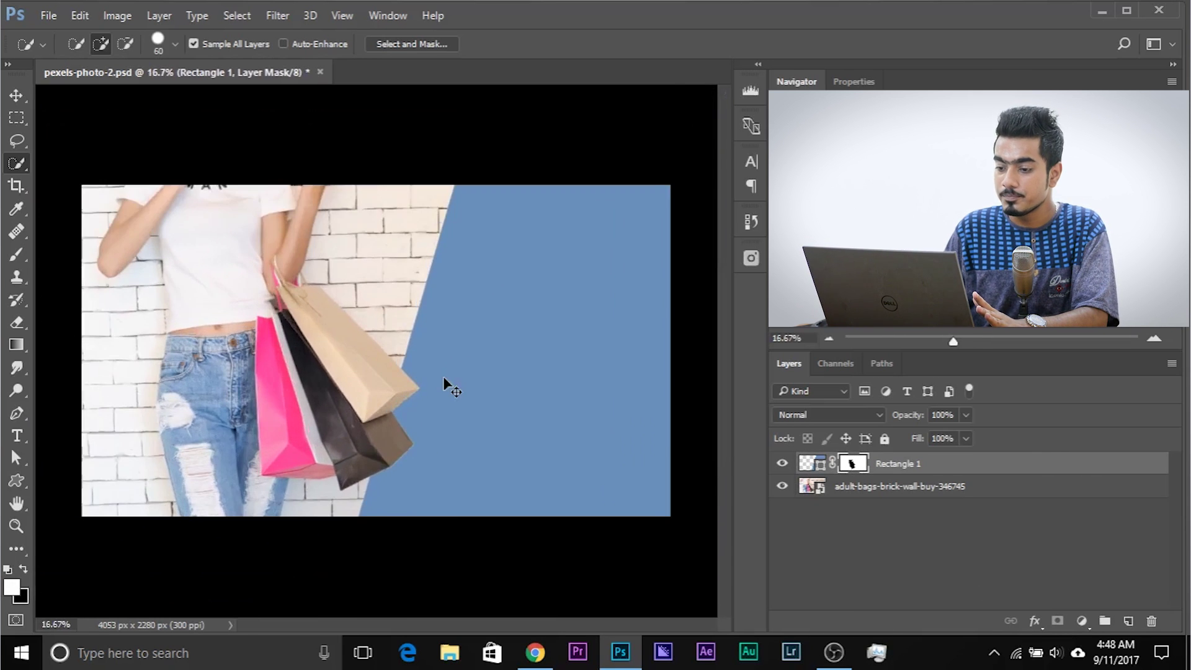
pyautogui.scroll(-1, 444, 379)
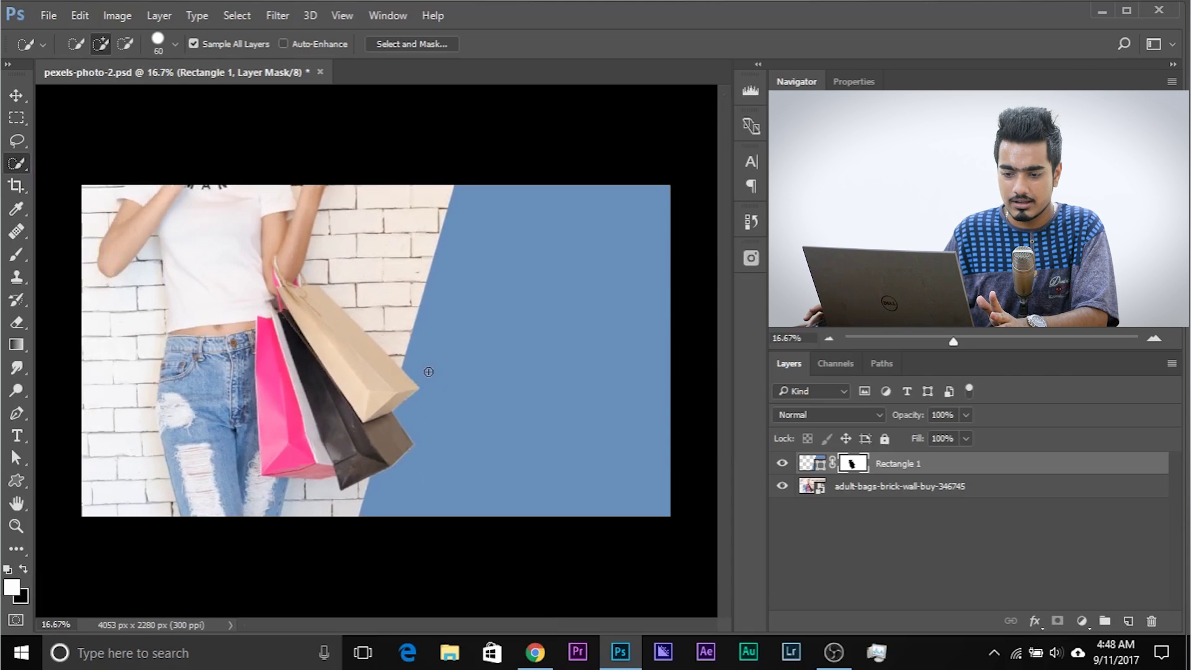
pyautogui.click(28, 478)
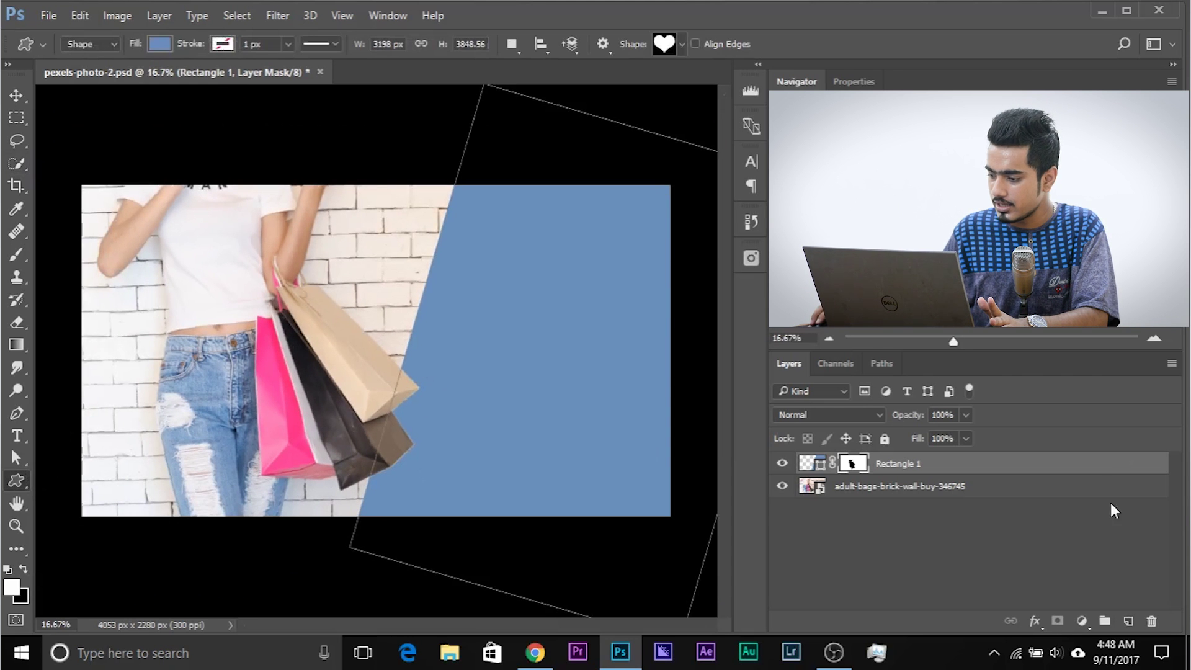
pyautogui.click(1128, 620)
pyautogui.press('d')
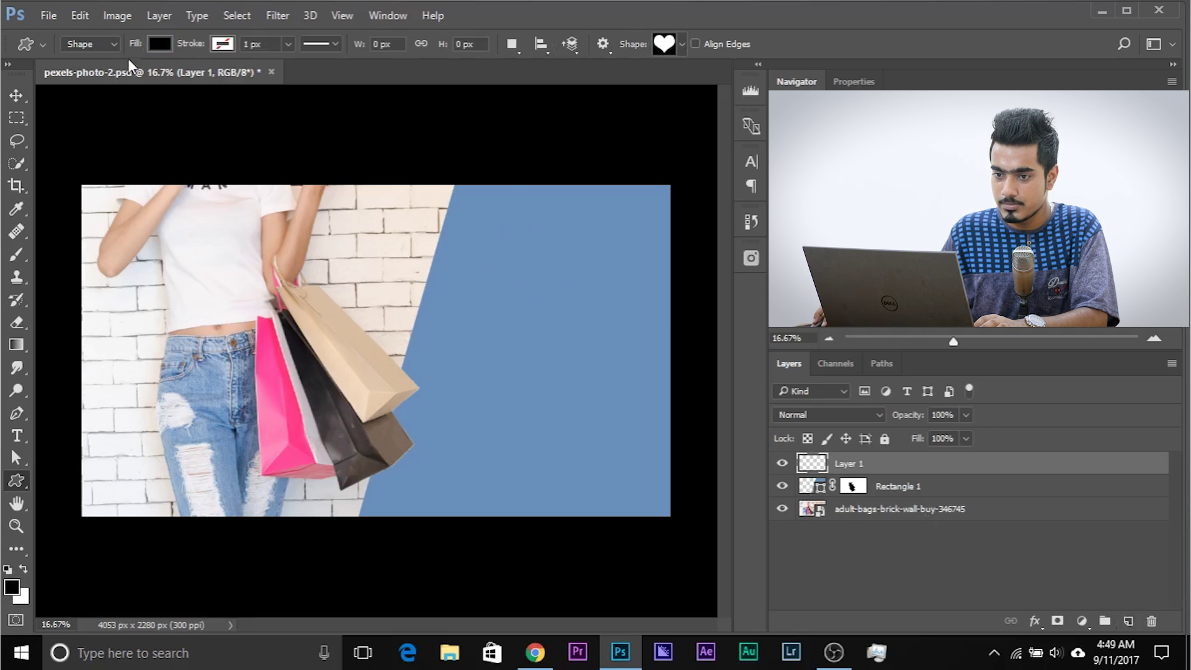
# - Draw a black heart about 1254 × 1093 px in Shape mode and move it inside the blue area
pyautogui.click(90, 44)
pyautogui.click(105, 73)
pyautogui.moveTo(499, 290); pyautogui.dragTo(679, 482)
pyautogui.press('v')
pyautogui.moveTo(586, 346); pyautogui.dragTo(527, 337)
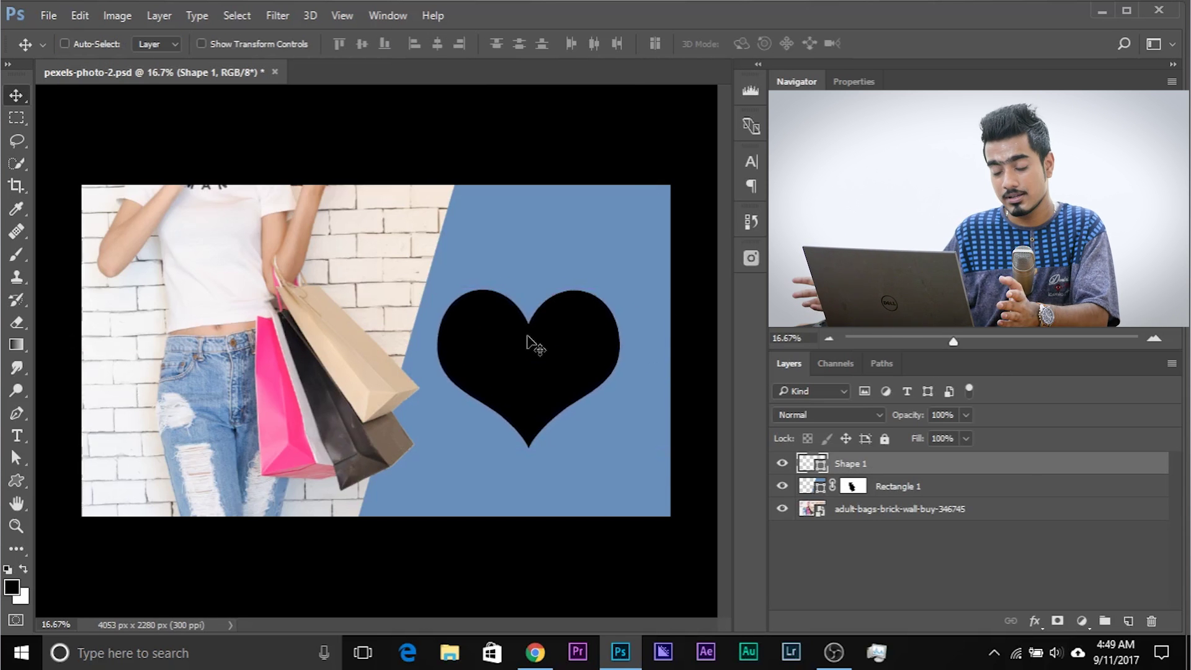
# - Set Knockout to Shallow and fill opacity to 0% in the heart layer's blending options and apply the layer style
pyautogui.doubleClick(1104, 464)
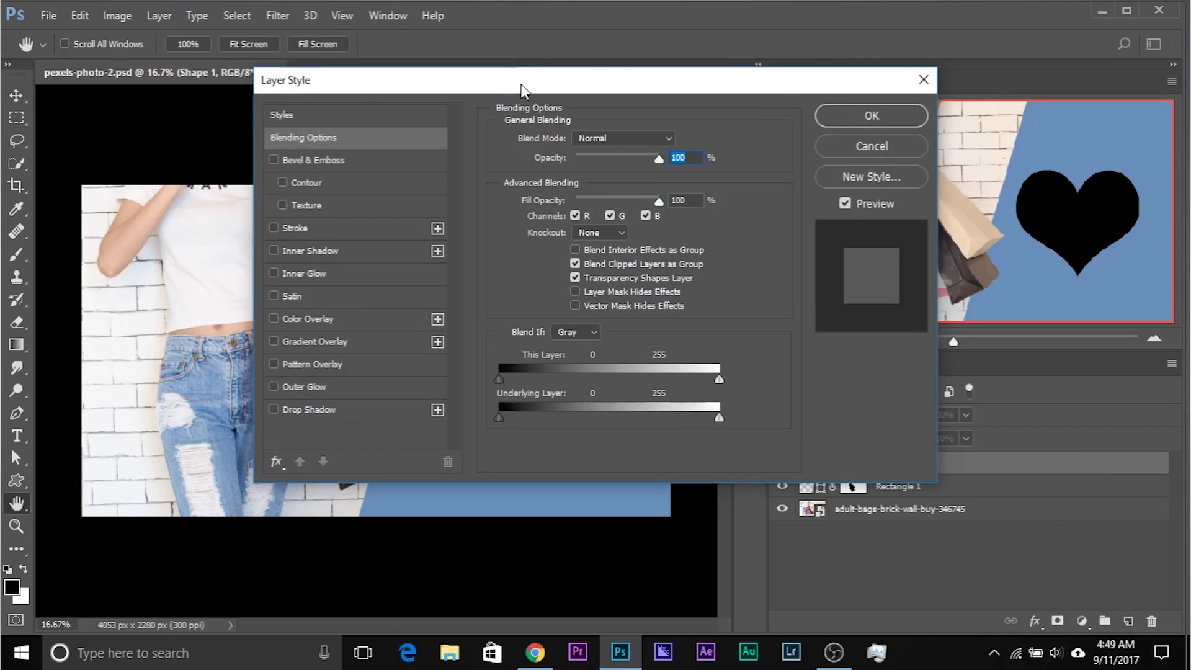
pyautogui.moveTo(521, 90); pyautogui.dragTo(293, 108)
pyautogui.click(369, 249)
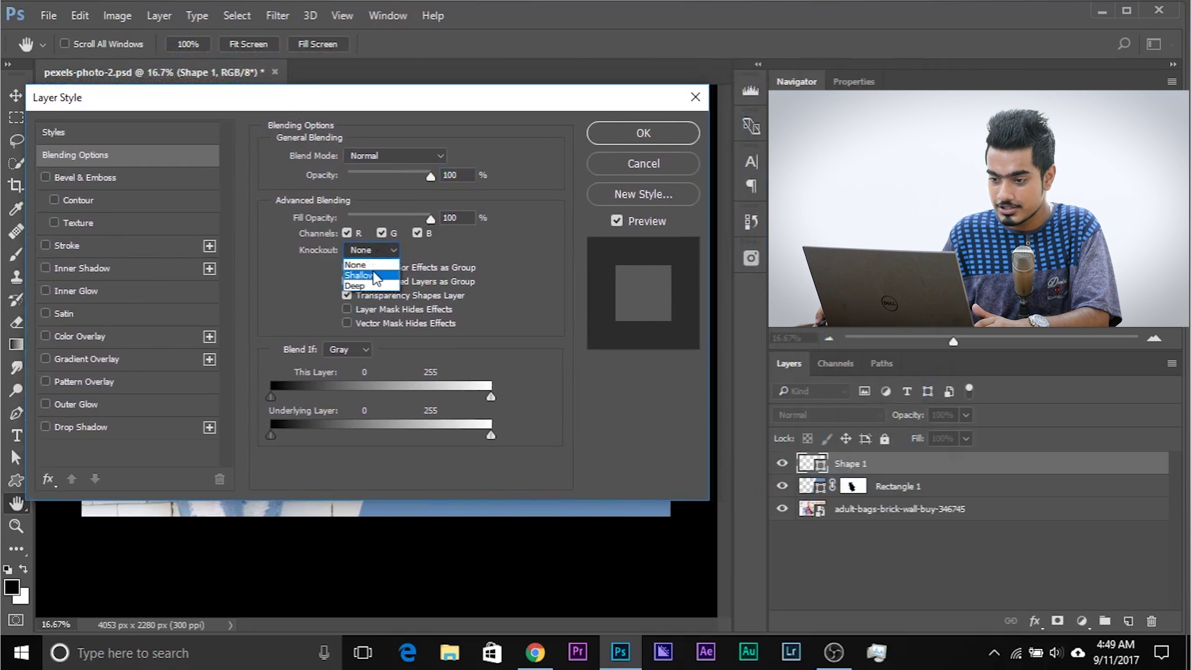
pyautogui.click(372, 270)
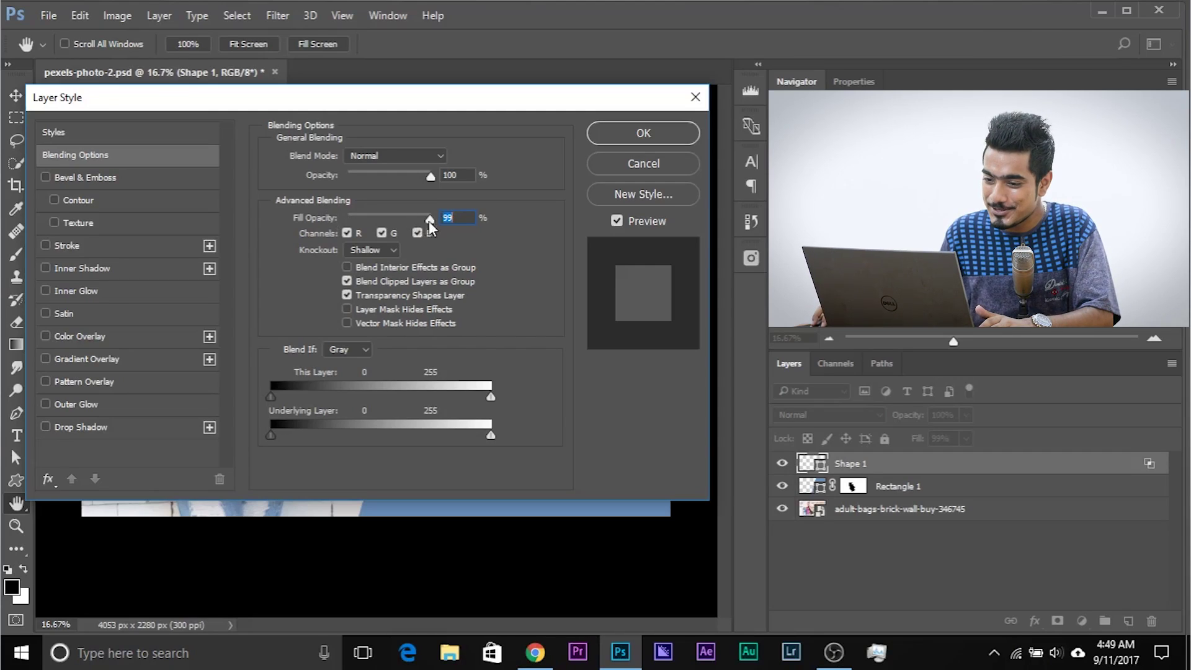
pyautogui.moveTo(431, 216); pyautogui.dragTo(347, 214)
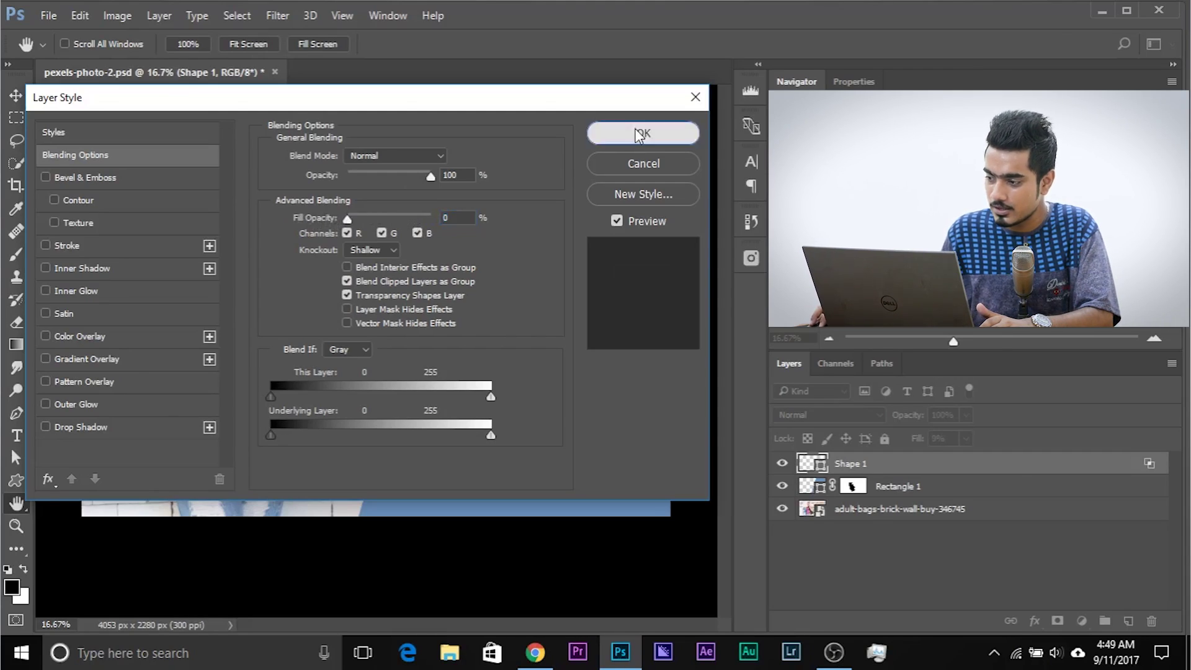
pyautogui.click(634, 131)
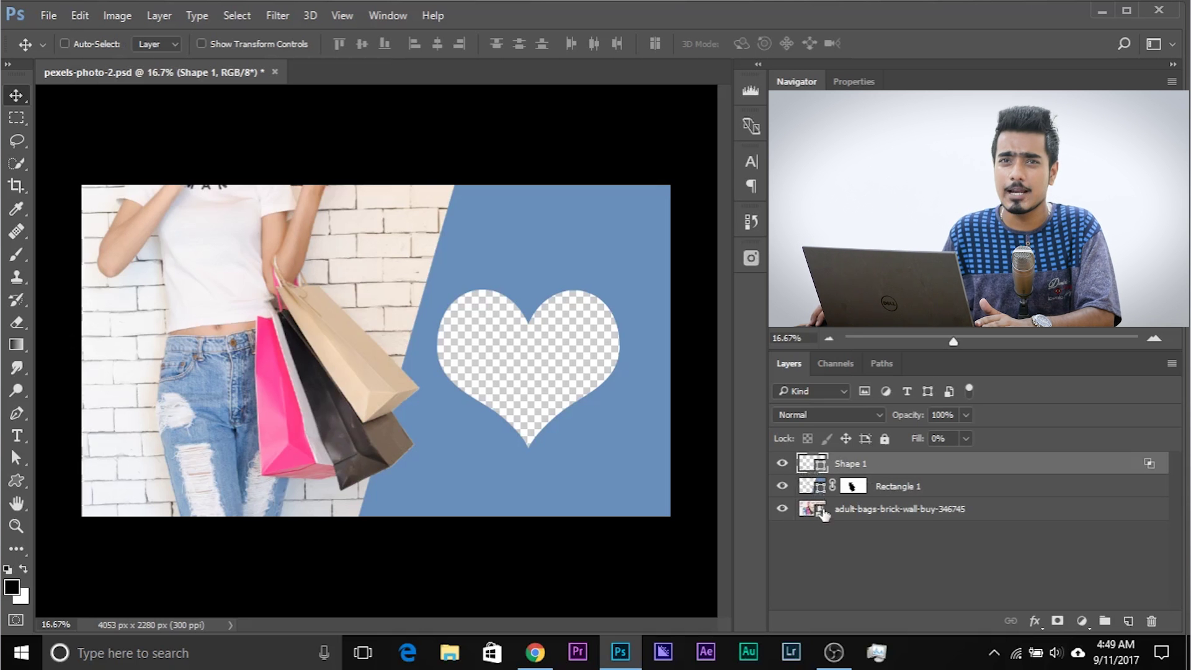
# - Group the Shape 1 and Rectangle 1 layers
pyautogui.press('ctrl')
pyautogui.keyDown('ctrl'); pyautogui.click(938, 487); pyautogui.keyUp('ctrl')
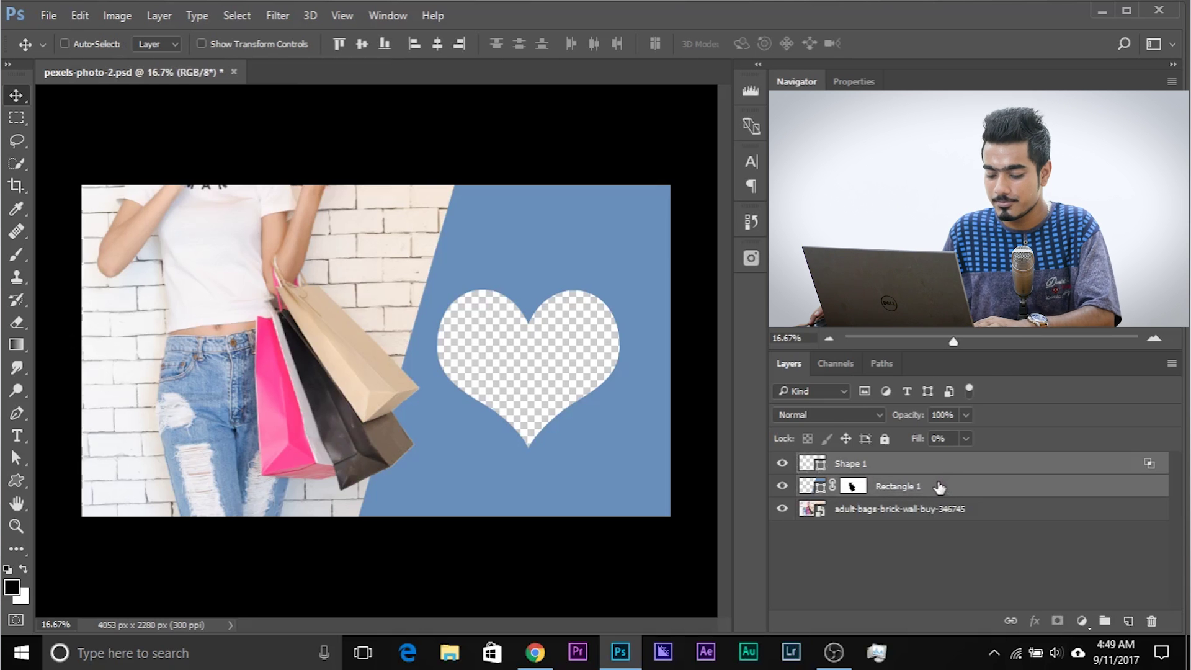
pyautogui.hotkey('ctrl', 'g')
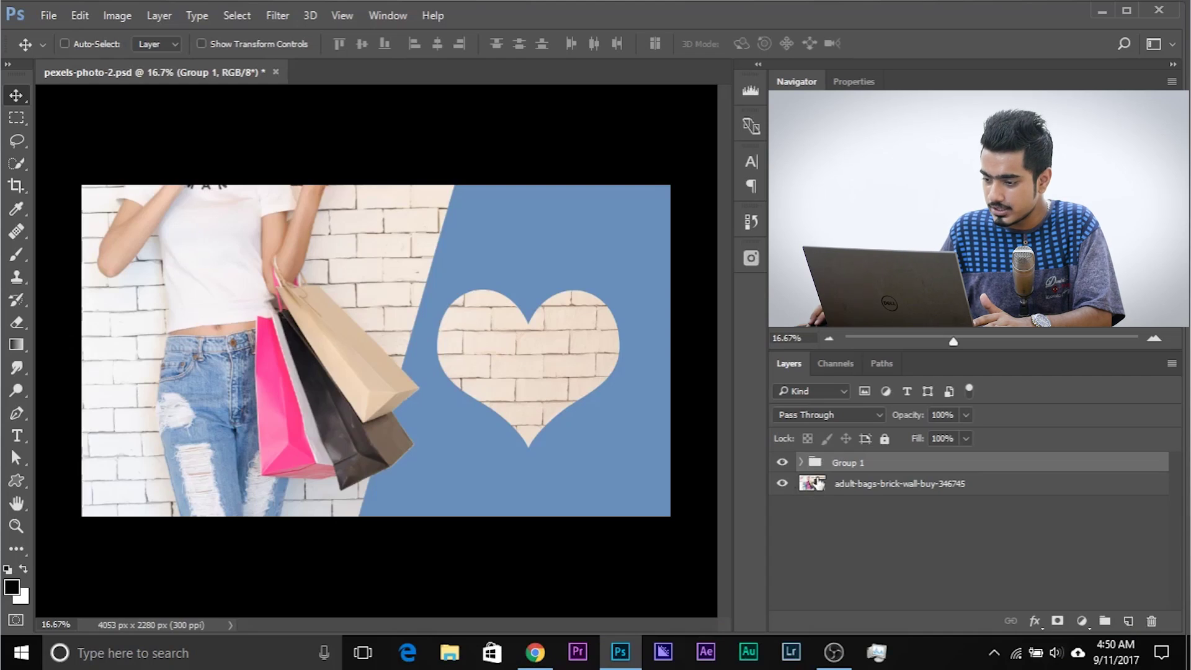
# - Select the Shape 1 layer inside Group 1 and move the heart cutout within the blue area
pyautogui.click(801, 462)
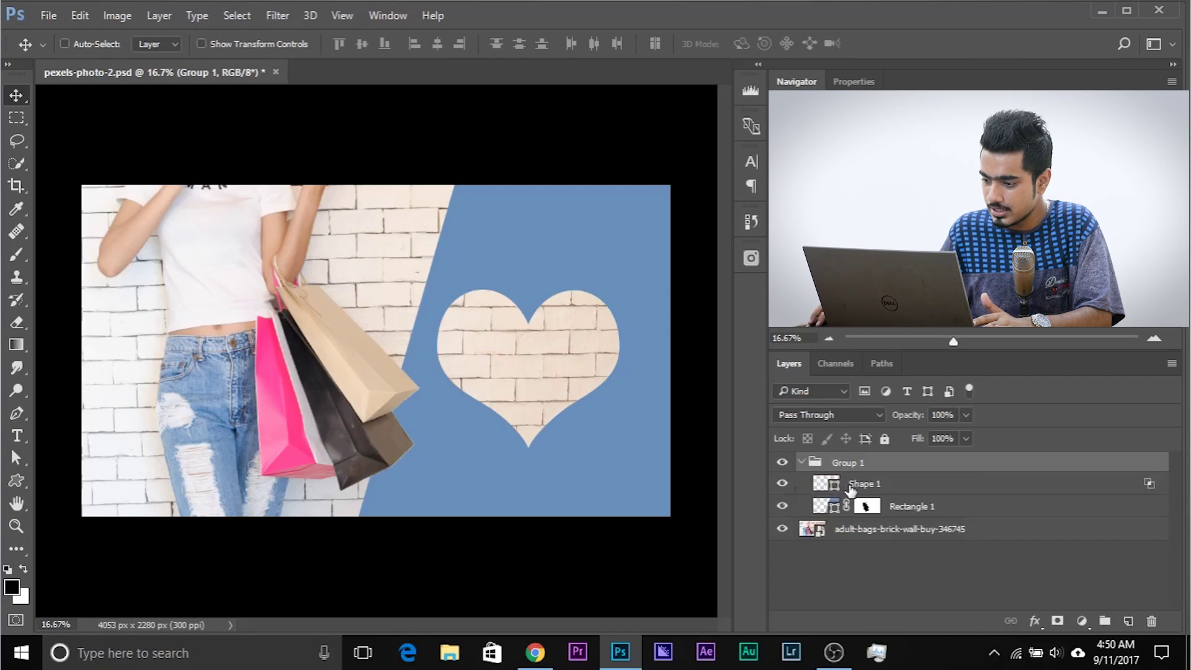
pyautogui.click(859, 484)
pyautogui.moveTo(513, 327); pyautogui.dragTo(507, 375)
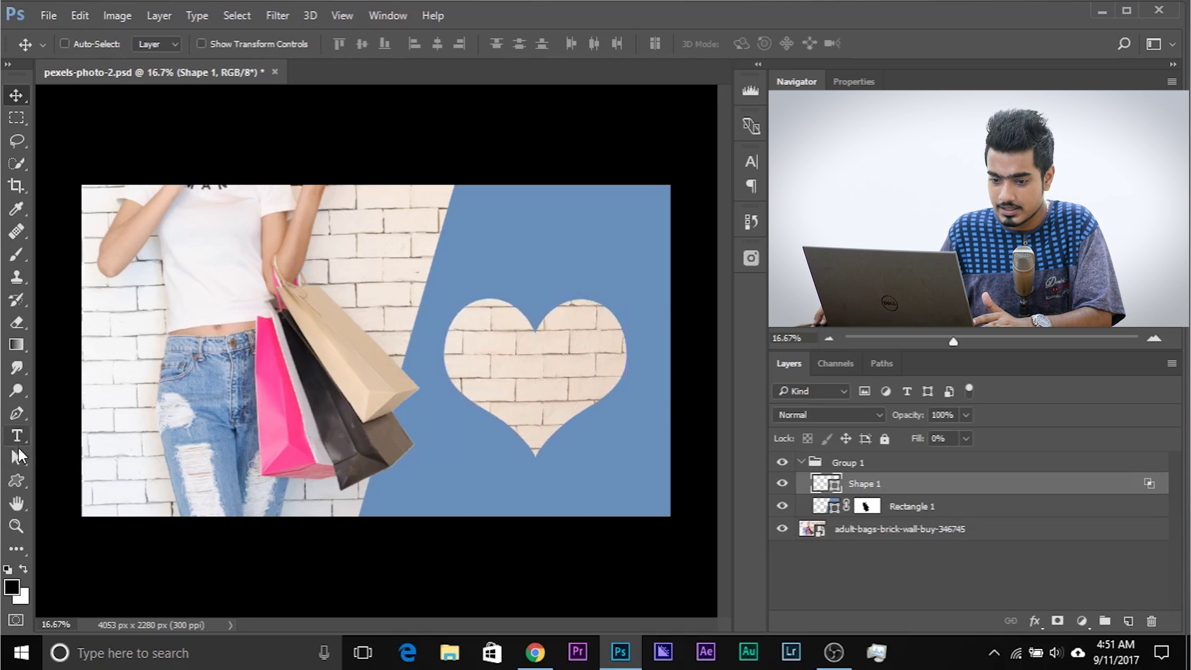
# - Try reshaping the heart by moving its lower-left, left and top-centre anchor points, and undo the path edits
pyautogui.click(16, 458)
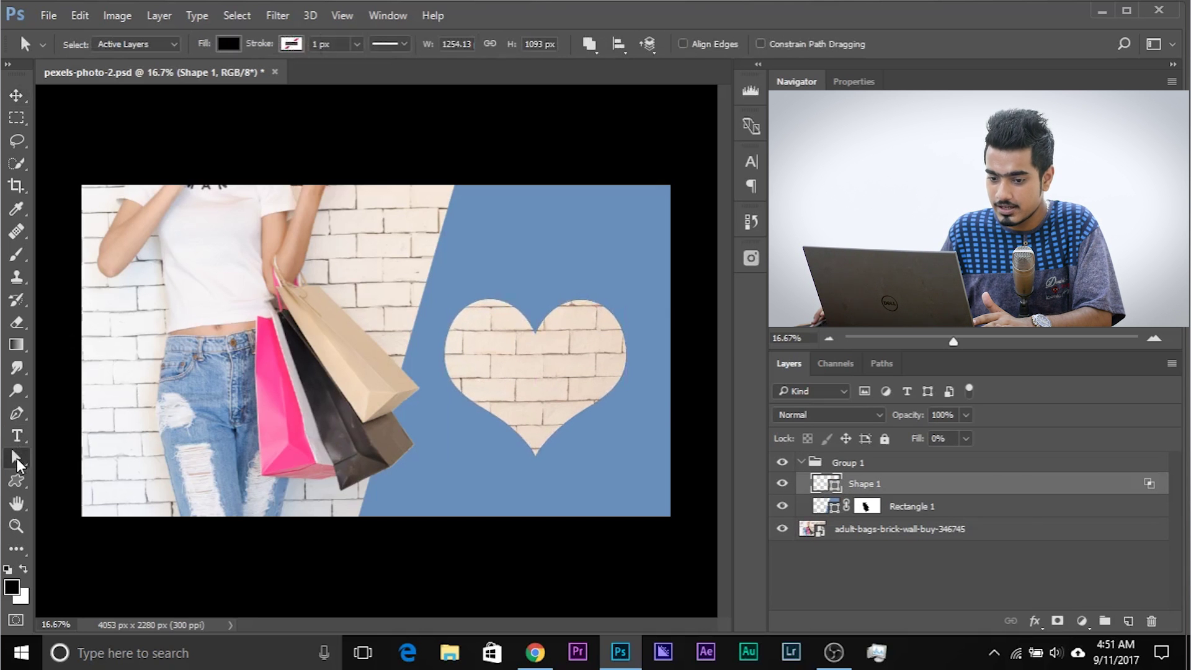
pyautogui.click(883, 364)
pyautogui.hotkey('ctrl', '+')
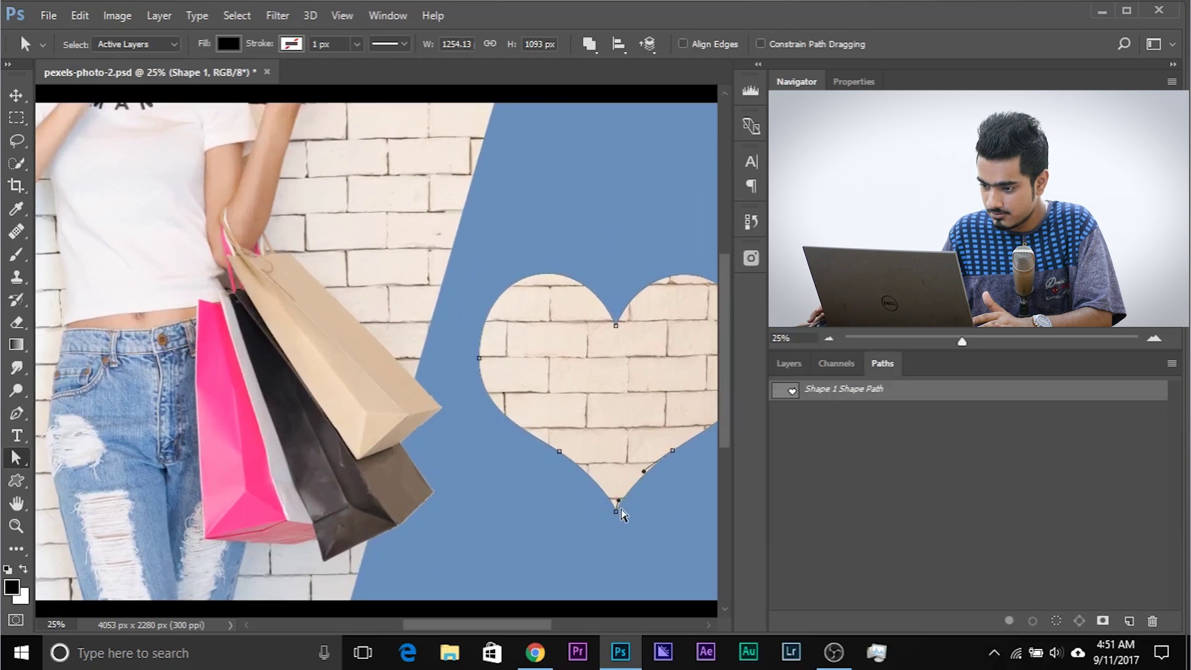
pyautogui.moveTo(559, 453); pyautogui.dragTo(544, 479)
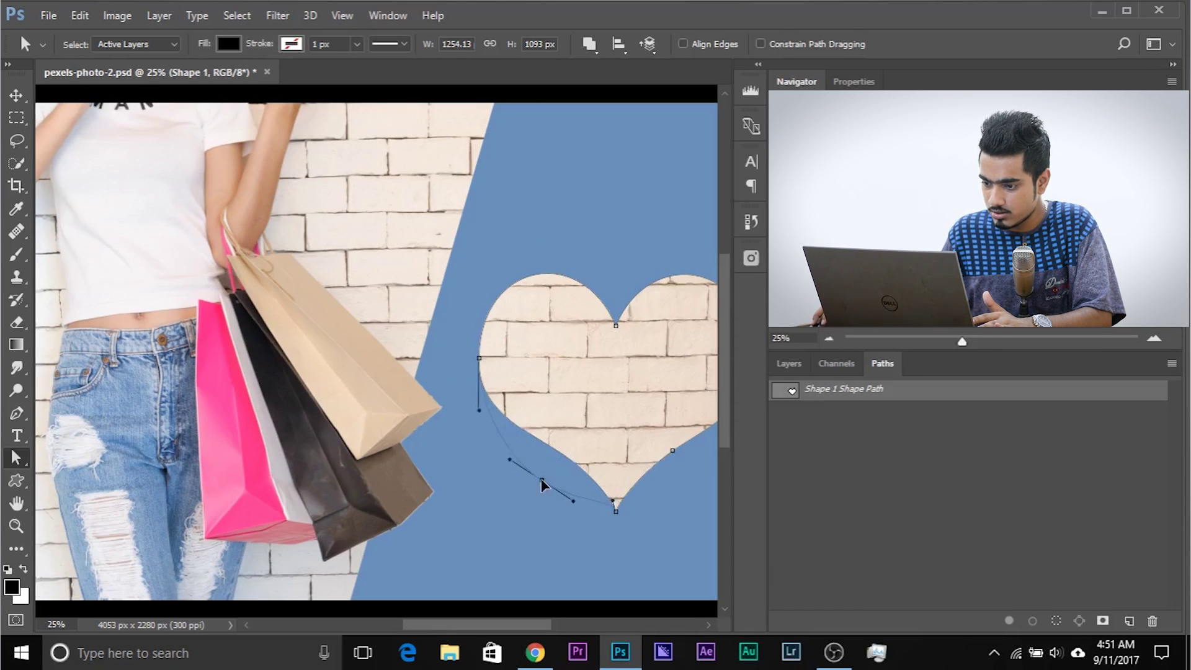
pyautogui.moveTo(482, 363); pyautogui.dragTo(512, 364)
pyautogui.moveTo(617, 327); pyautogui.dragTo(613, 360)
pyautogui.hotkey('ctrl', '-')
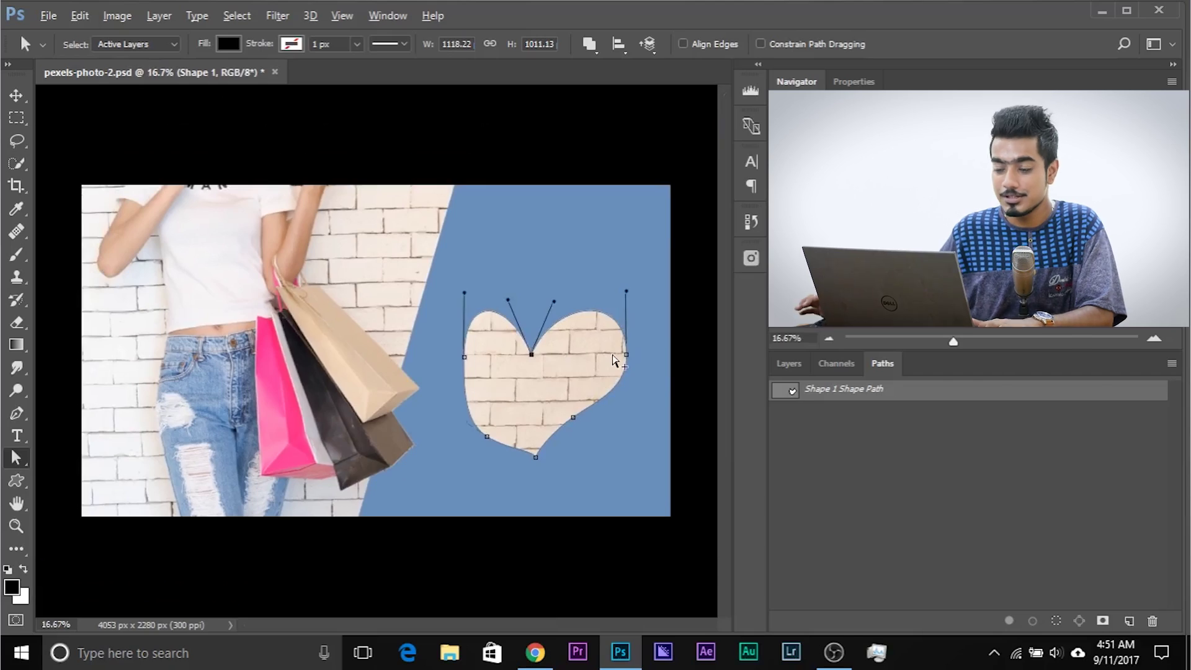
pyautogui.hotkey('ctrl', 'alt', 'z')
pyautogui.hotkey('ctrl', 'alt', 'z')
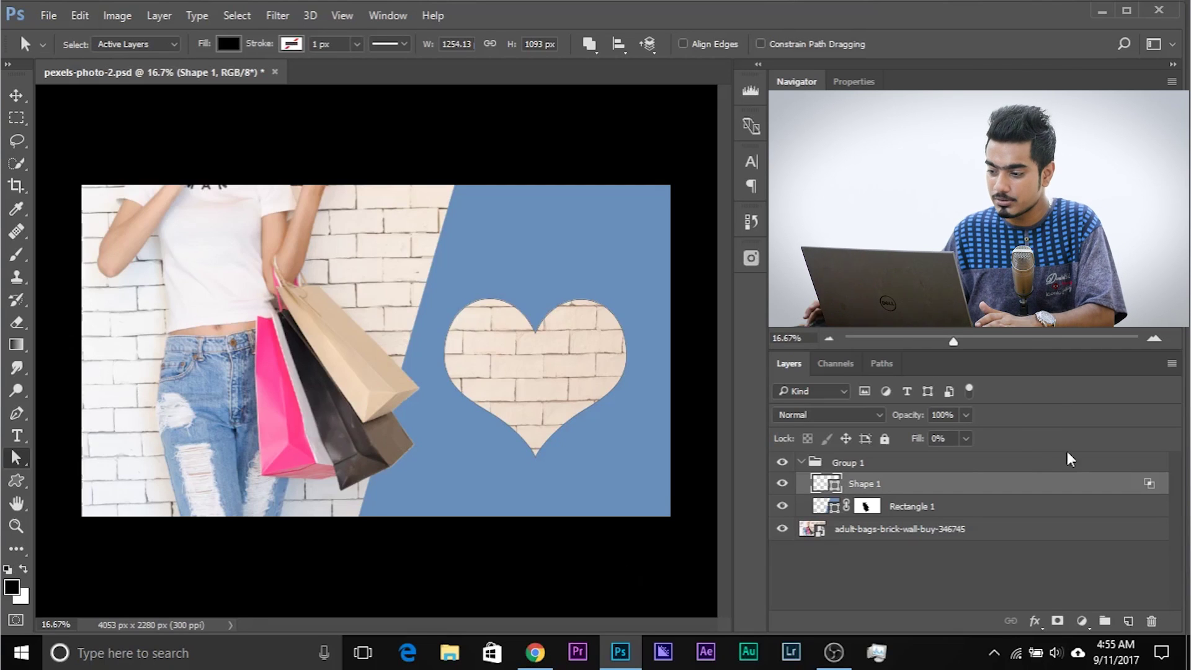
# - Fill a new layer with a vertical blue-to-pink linear gradient and place it below the photo layer
pyautogui.click(1035, 462)
pyautogui.click(1129, 620)
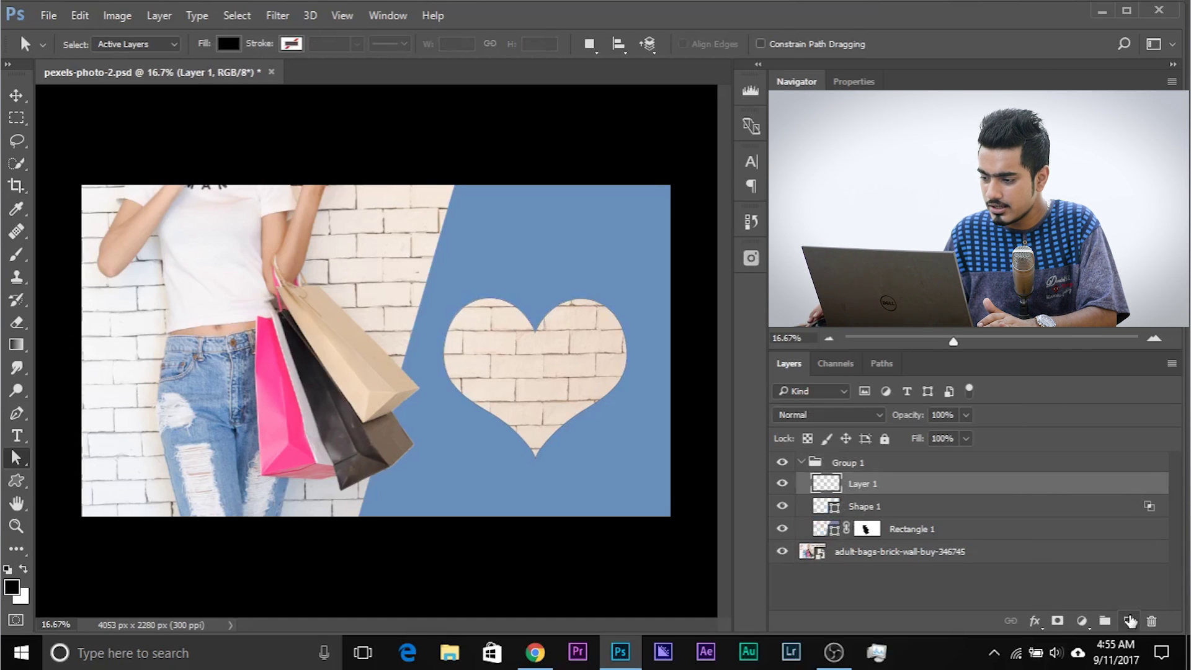
pyautogui.click(17, 343)
pyautogui.moveTo(352, 233); pyautogui.dragTo(352, 409)
pyautogui.moveTo(885, 492); pyautogui.dragTo(892, 565)
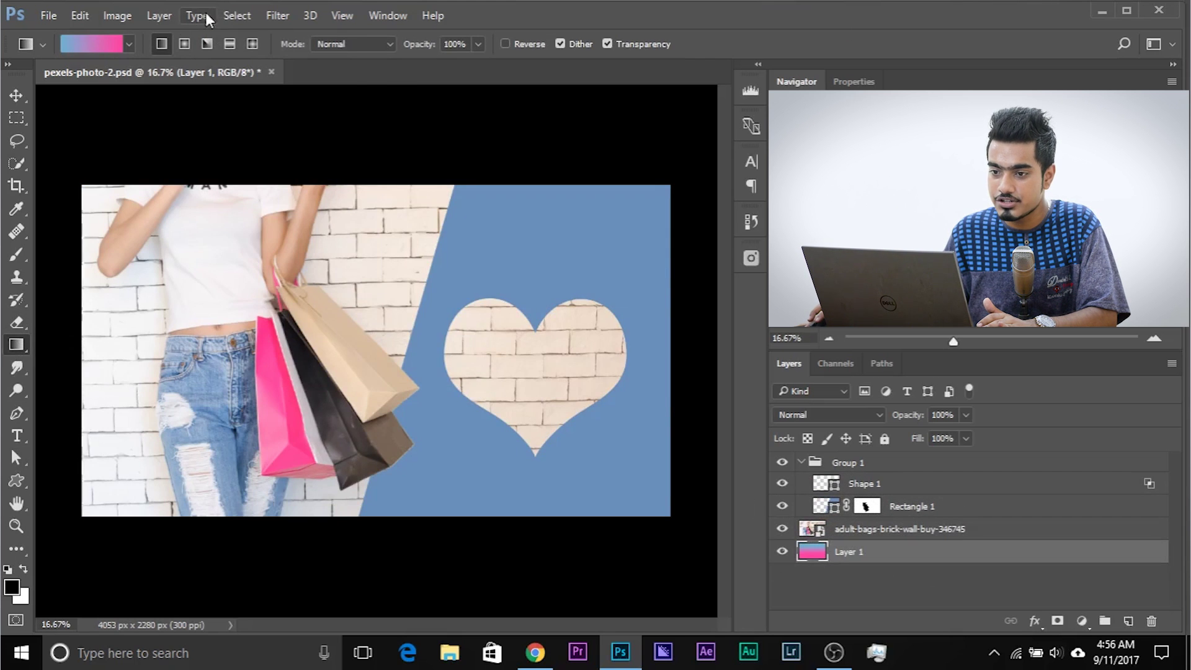
# - Convert the gradient layer into the document's Background layer
pyautogui.click(159, 15)
pyautogui.moveTo(279, 12)
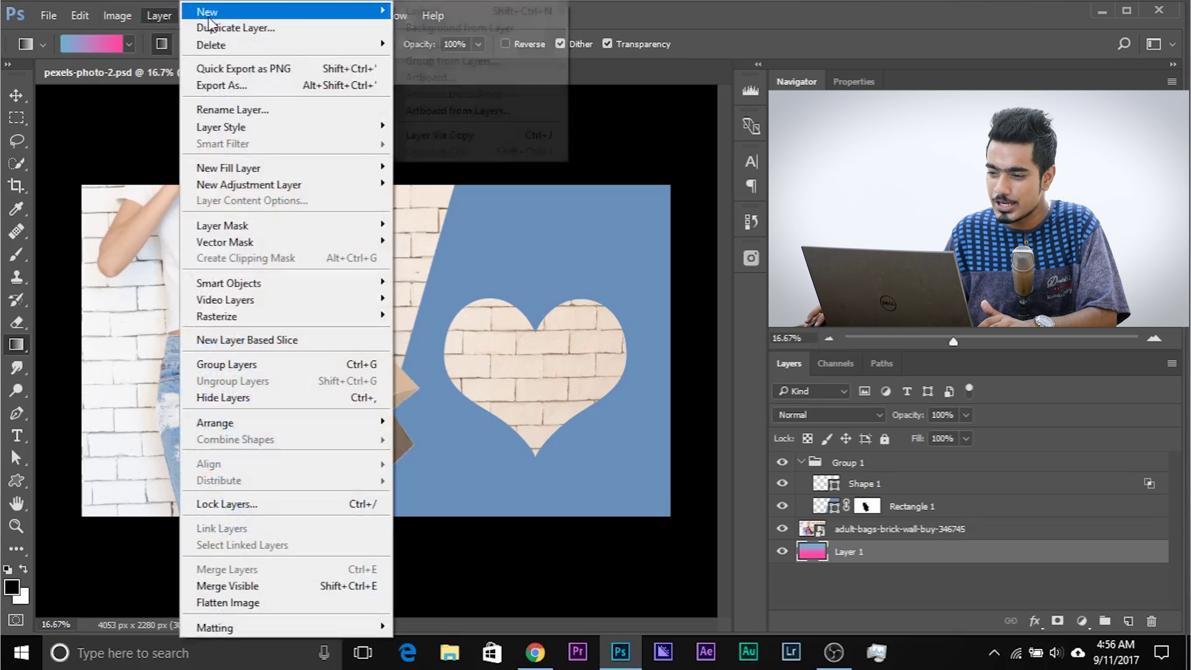
pyautogui.click(426, 25)
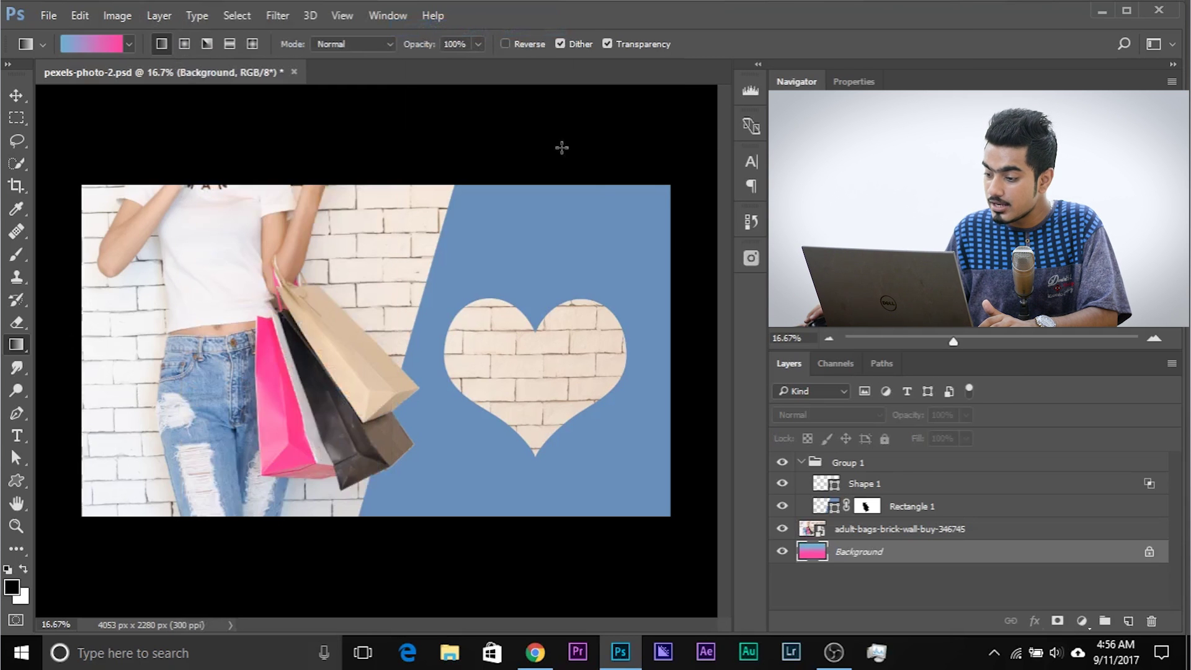
# - Change Knockout to Deep in the blending options of the Shape 1 layer and apply the layer style
pyautogui.doubleClick(934, 486)
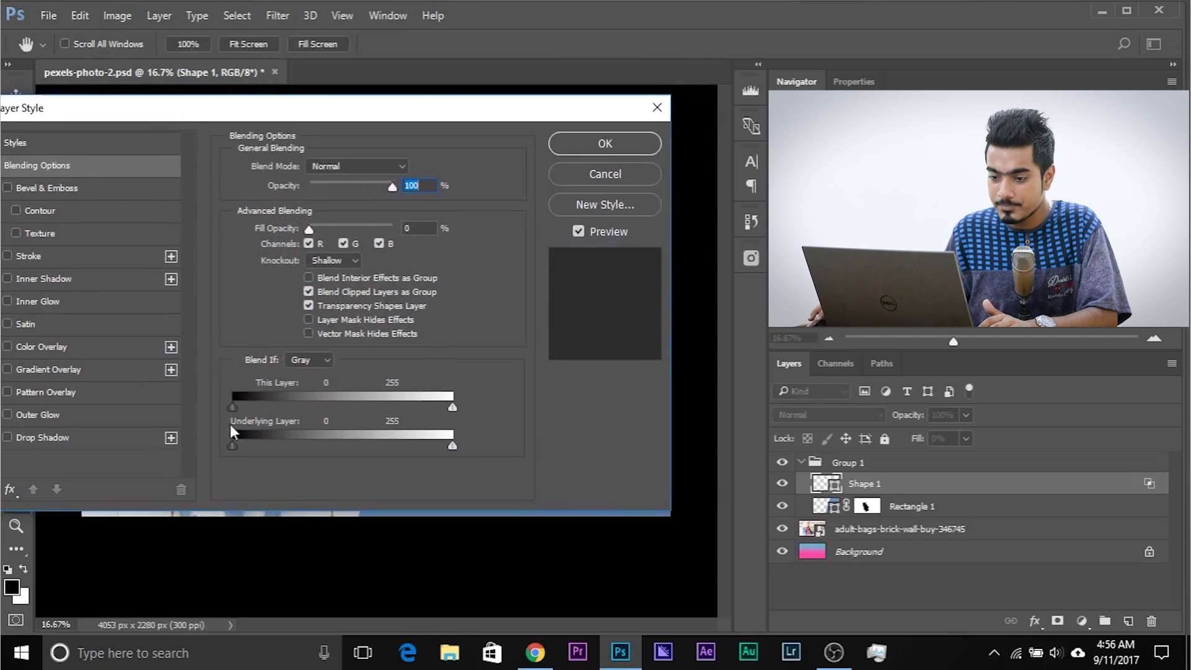
pyautogui.click(332, 255)
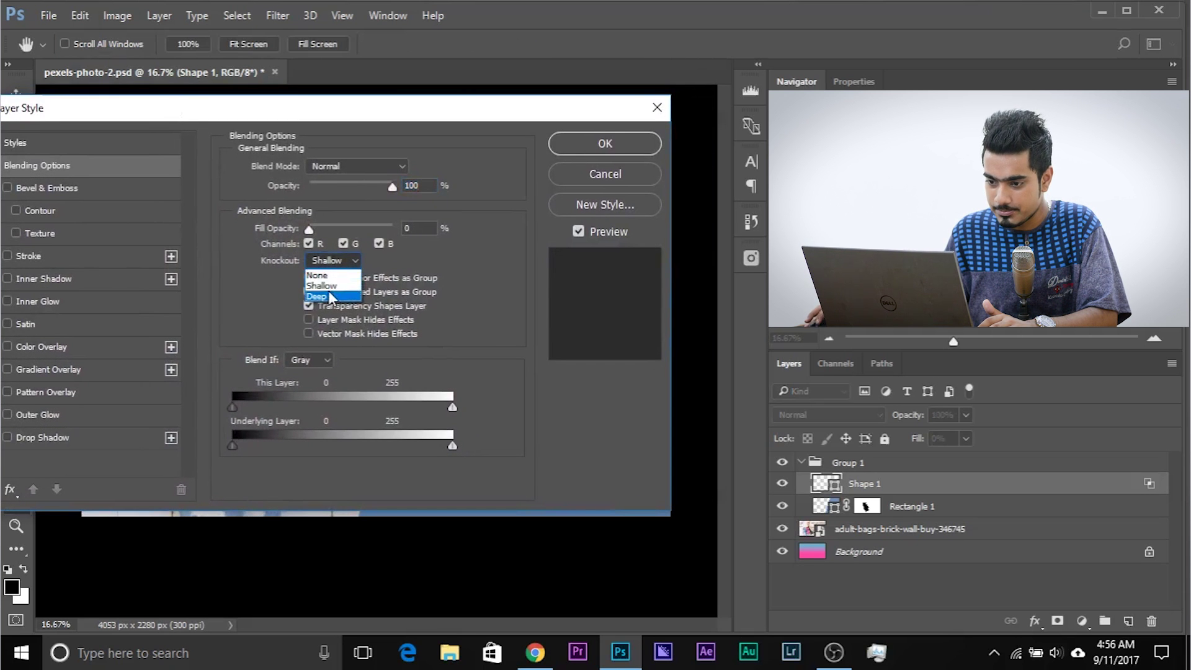
pyautogui.click(326, 299)
pyautogui.click(594, 147)
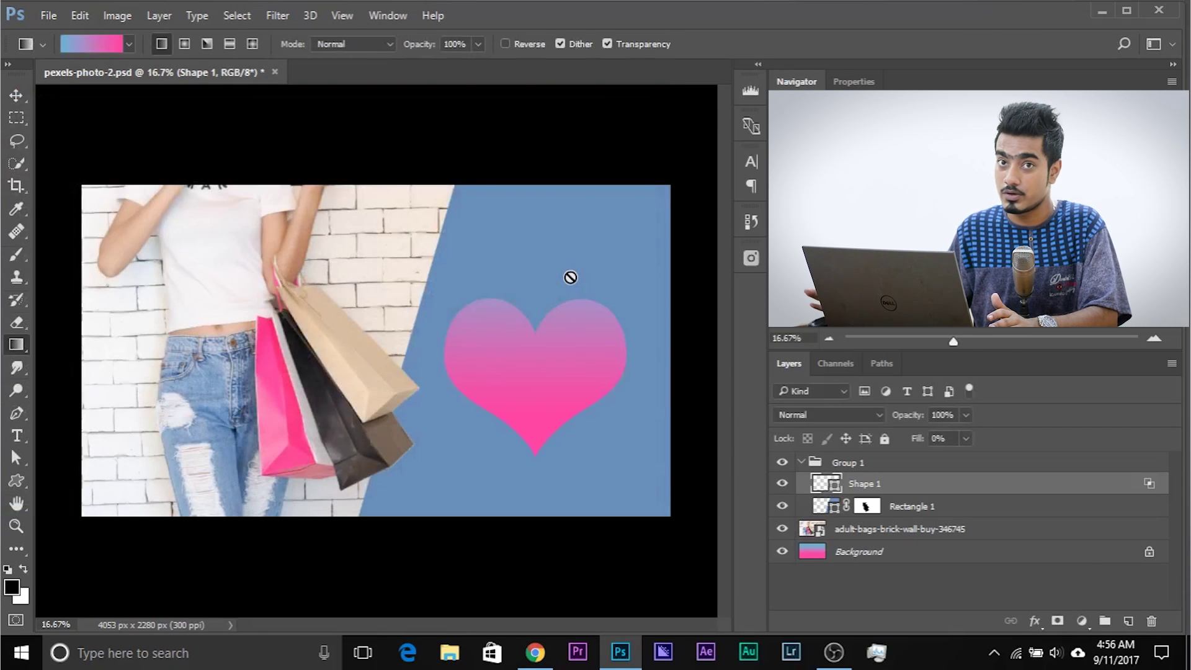
# - Show only the Background layer and erase freehand strokes across its gradient with the size 324 Eraser
pyautogui.keyDown('alt'); pyautogui.click(782, 552); pyautogui.keyUp('alt')
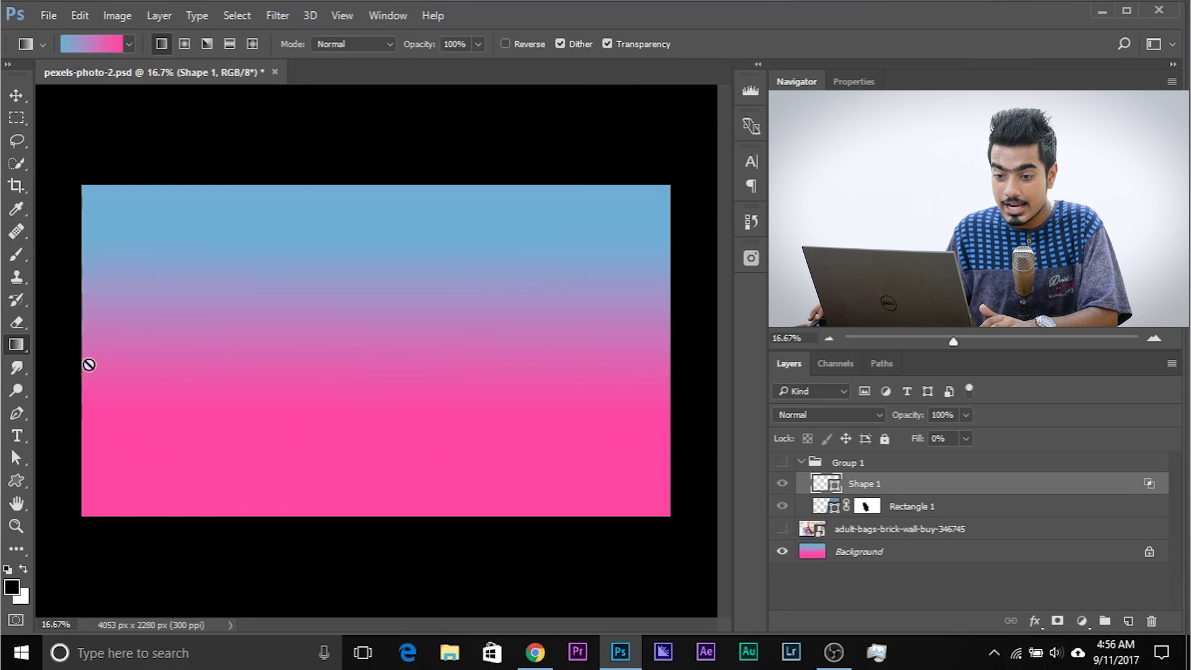
pyautogui.click(21, 322)
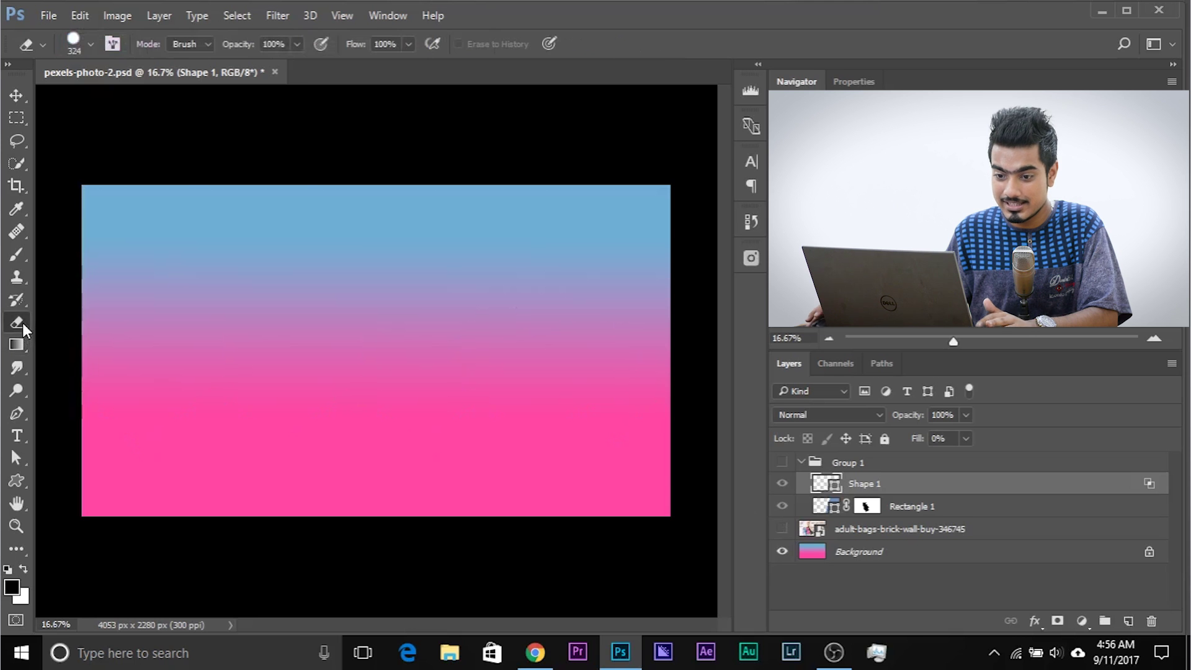
pyautogui.click(872, 549)
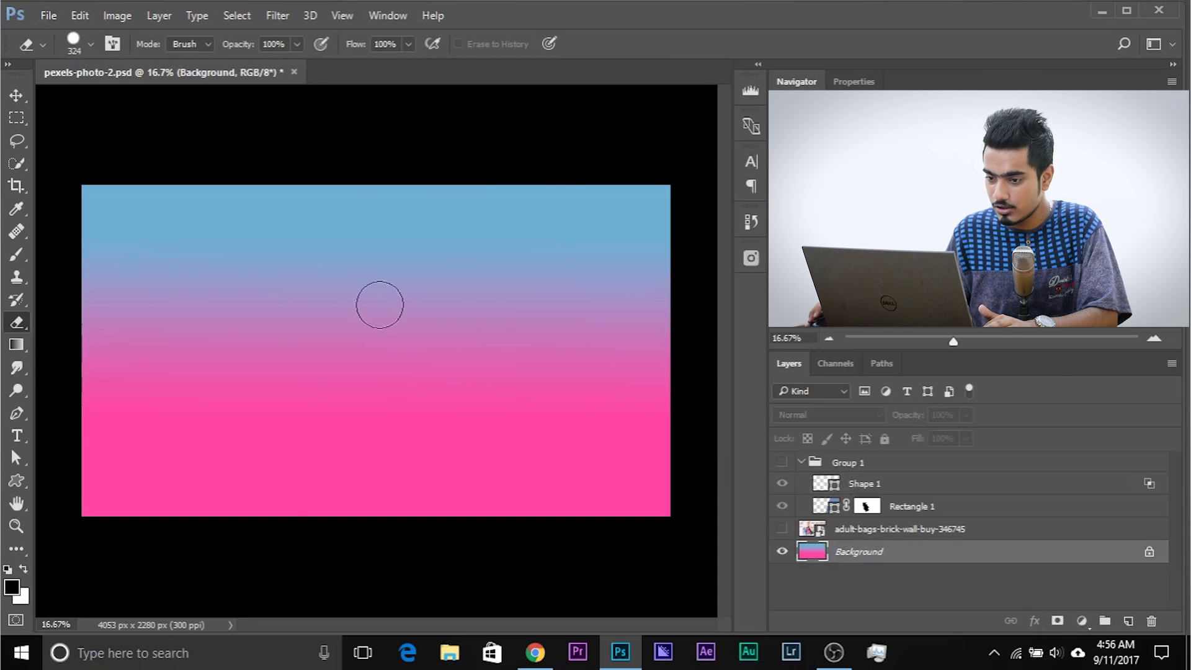
pyautogui.moveTo(324, 266)
pyautogui.mouseDown()
pyautogui.moveTo(338, 296)
pyautogui.moveTo(332, 271)
pyautogui.moveTo(379, 305)
pyautogui.moveTo(467, 329)
pyautogui.moveTo(506, 360)
pyautogui.moveTo(492, 417)
pyautogui.mouseUp()
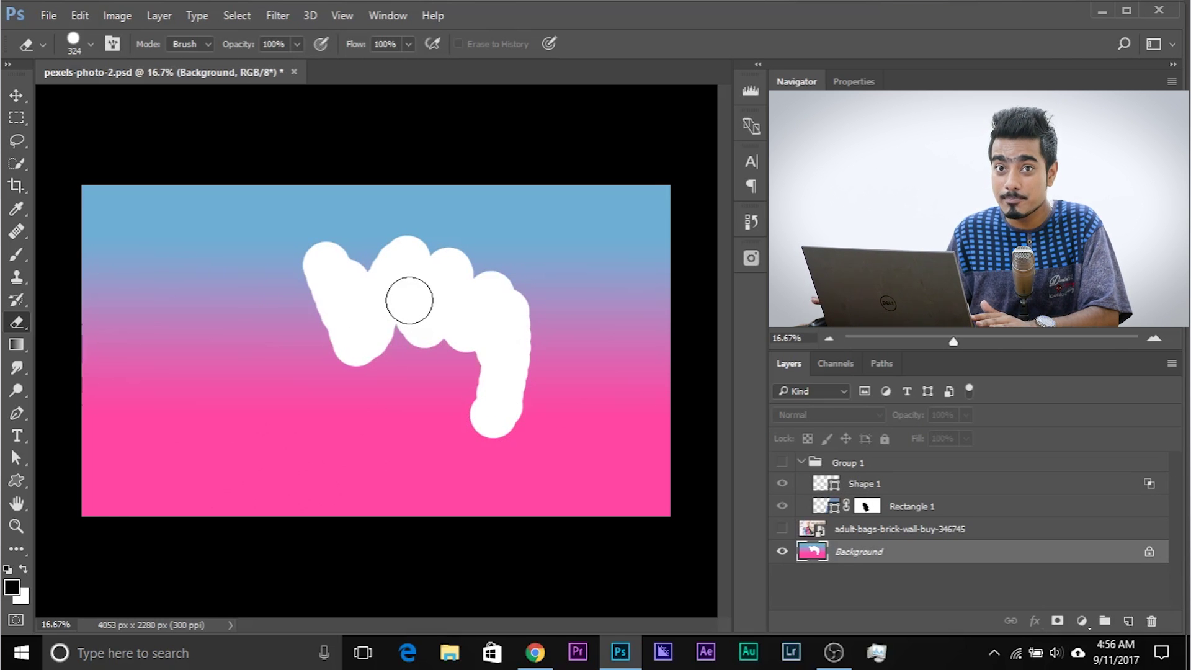
pyautogui.moveTo(260, 326); pyautogui.dragTo(251, 388)
# - Set the background colour to red and erase a wavy stroke across the lower part of the Background layer
pyautogui.click(22, 596)
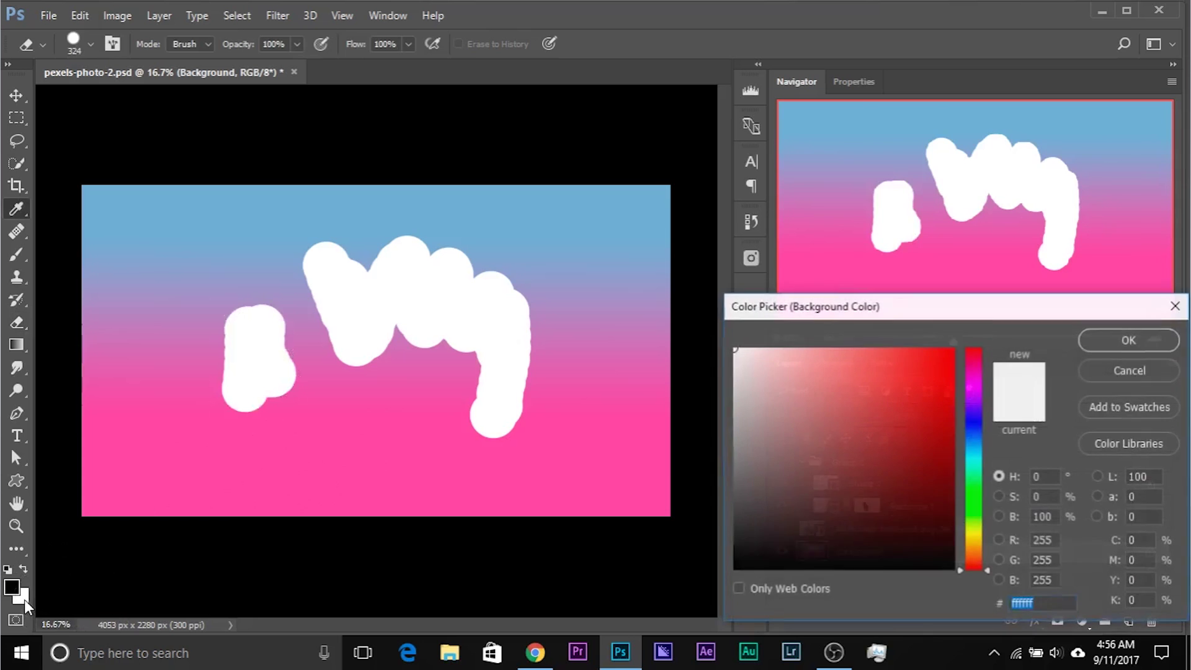
pyautogui.click(906, 358)
pyautogui.click(1107, 342)
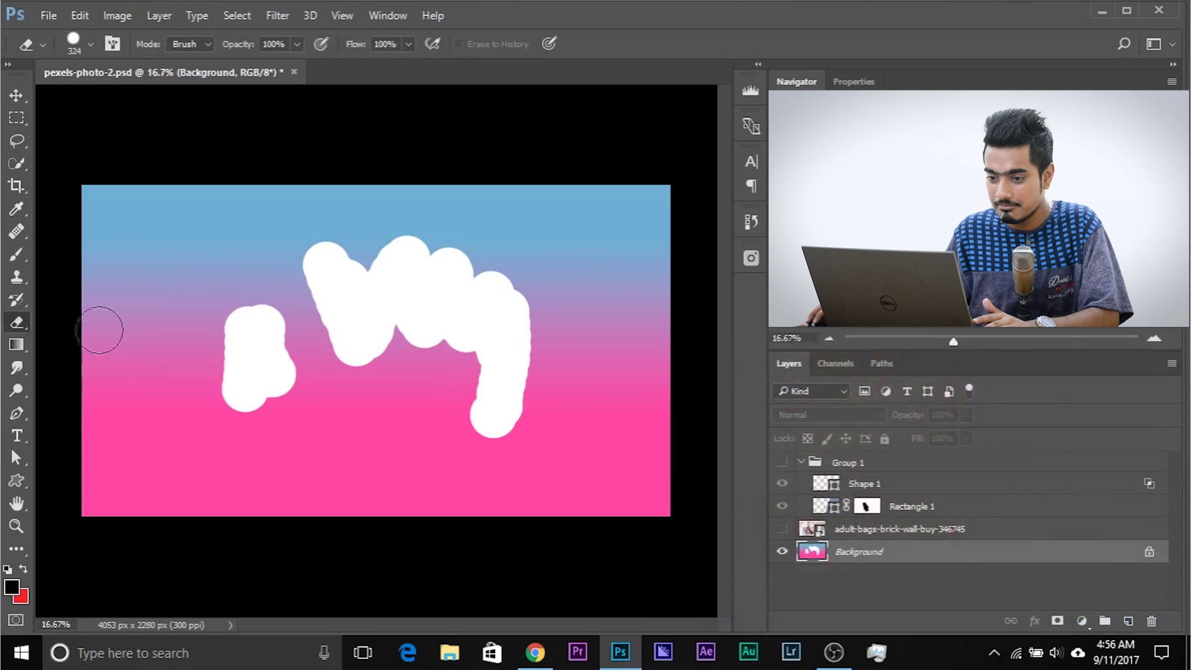
pyautogui.moveTo(162, 260)
pyautogui.mouseDown()
pyautogui.moveTo(156, 377)
pyautogui.moveTo(345, 435)
pyautogui.moveTo(445, 403)
pyautogui.mouseUp()
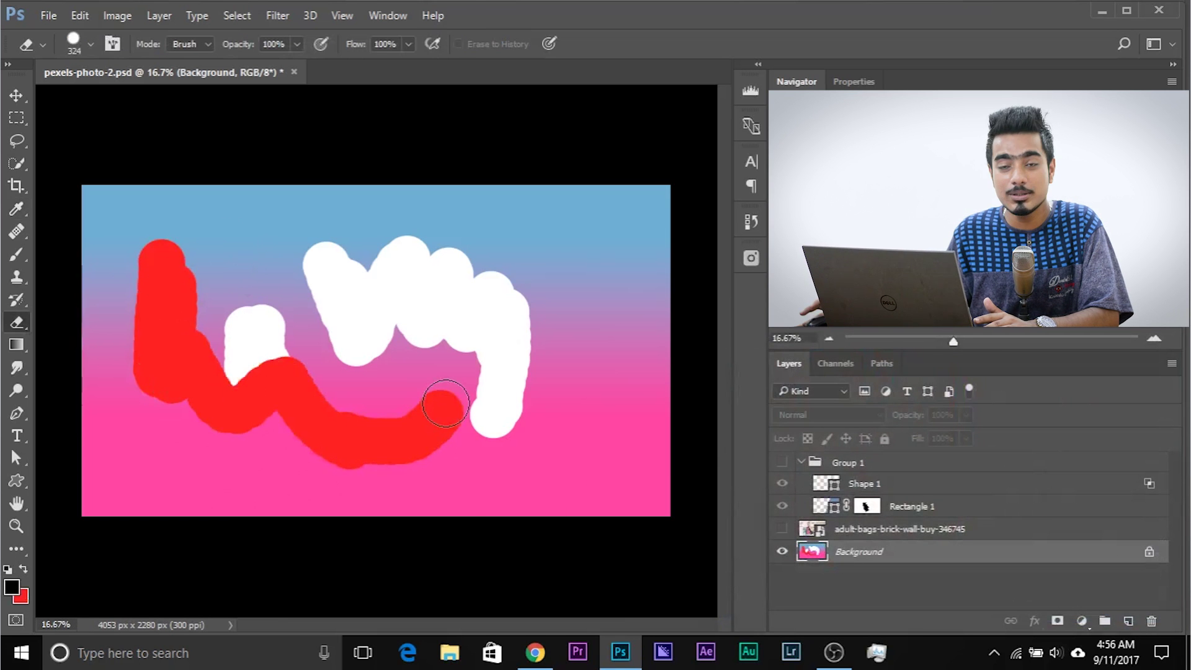